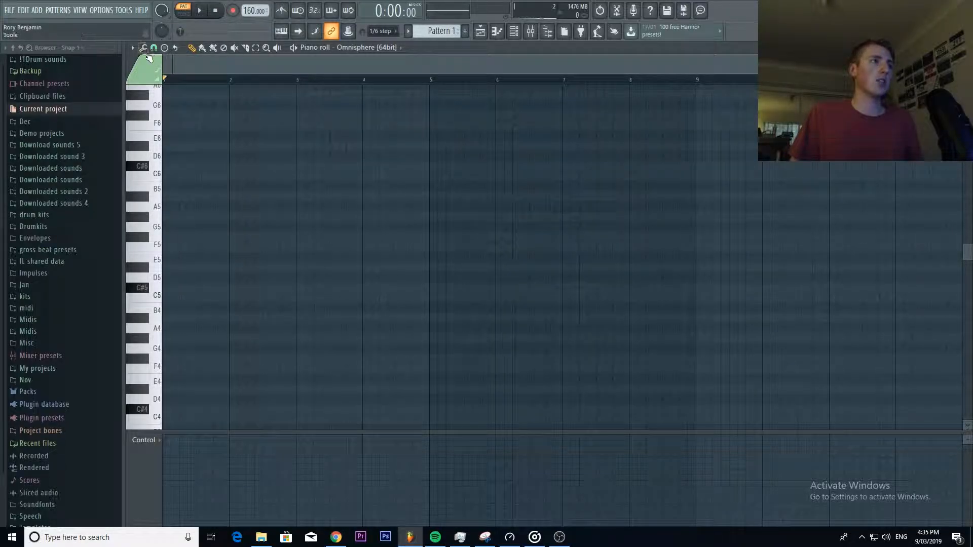
Review the root note and scale choices available for scale highlighting in the piano roll.
{"action": "left_click", "coordinate": [133, 48]}
{"action": "mouse_move", "coordinate": [167, 107]}
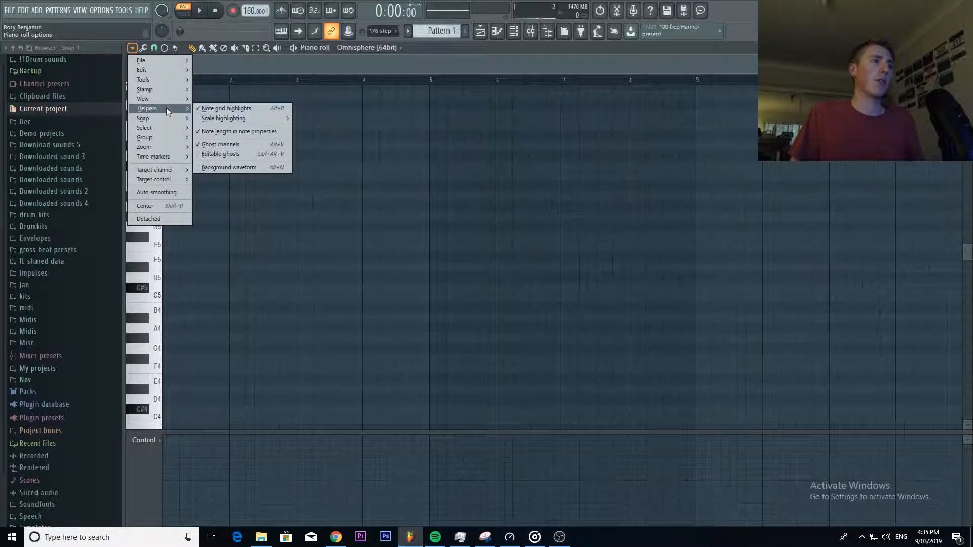
{"action": "mouse_move", "coordinate": [278, 119]}
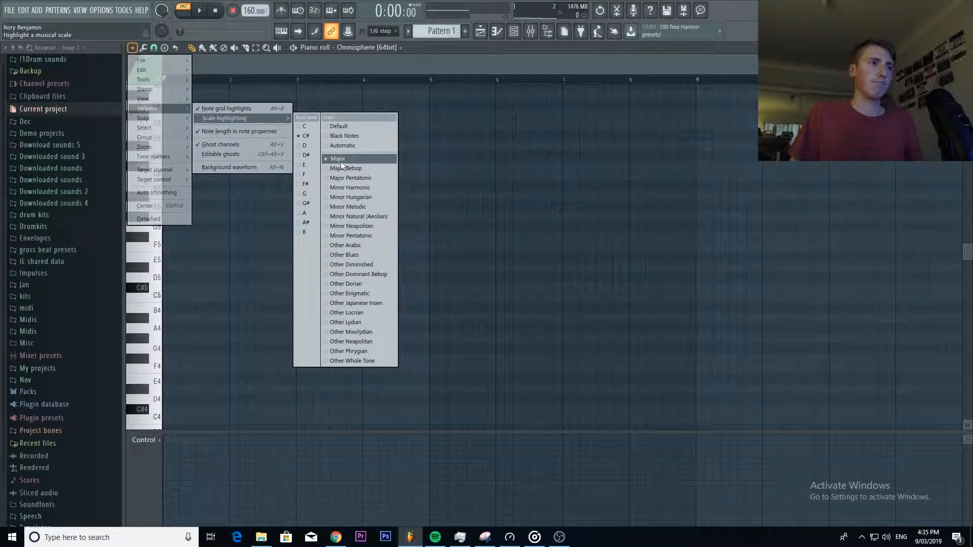
{"action": "left_click", "coordinate": [429, 154]}
Place an F#5 note at the start of bar 1 and lengthen it to 12 steps.
{"action": "scroll", "coordinate": [273, 168], "scroll_direction": "up", "scroll_amount": 2}
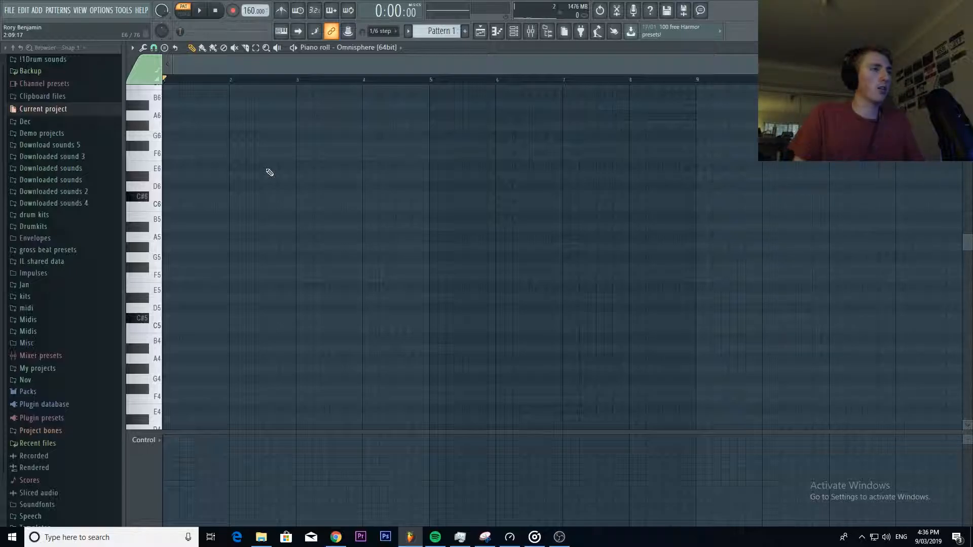
{"action": "scroll", "coordinate": [203, 157], "scroll_direction": "up", "scroll_amount": 2}
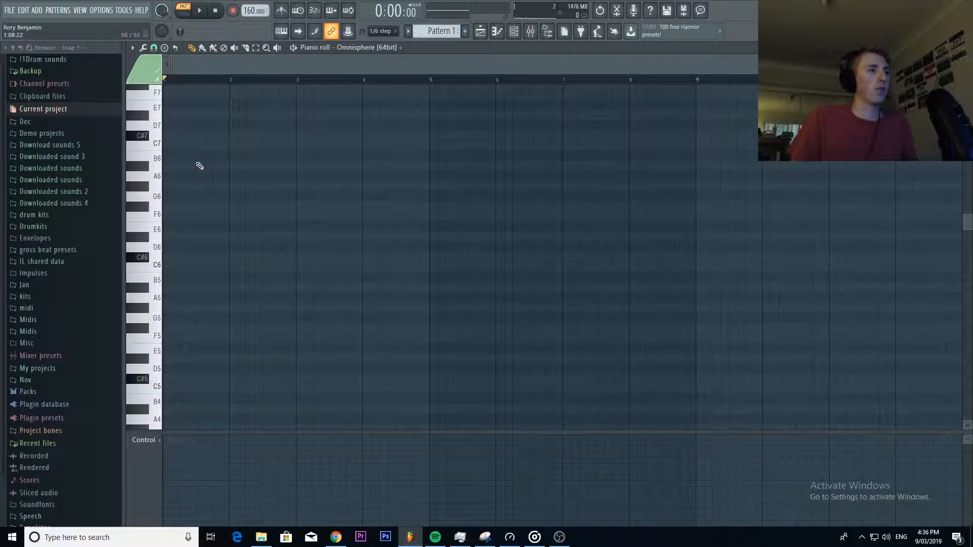
{"action": "mouse_move", "coordinate": [183, 210]}
{"action": "left_mouse_down"}
{"action": "mouse_move", "coordinate": [191, 256]}
{"action": "mouse_move", "coordinate": [140, 261]}
{"action": "left_mouse_up"}
{"action": "scroll", "coordinate": [173, 159], "scroll_direction": "down", "scroll_amount": 4}
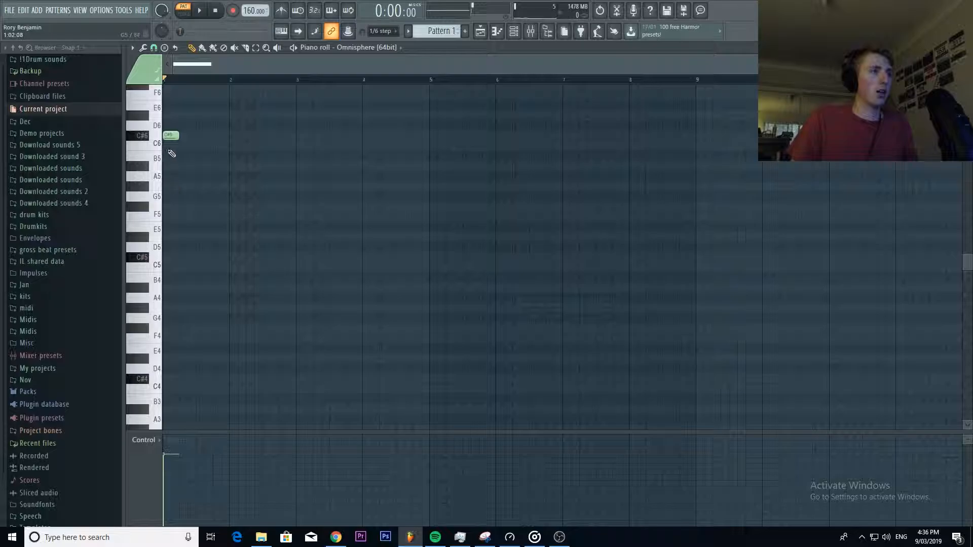
{"action": "left_click_drag", "start_coordinate": [167, 134], "coordinate": [163, 212]}
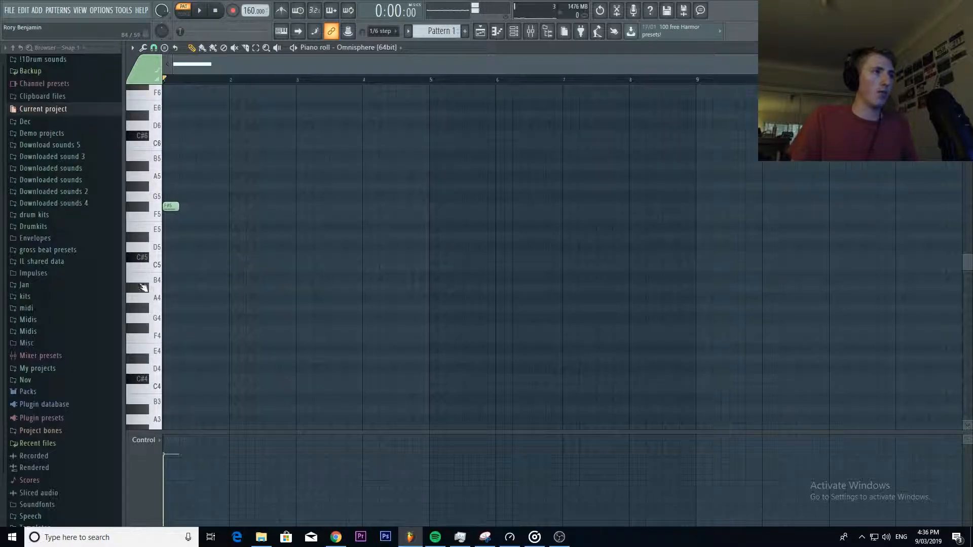
{"action": "left_click_drag", "start_coordinate": [177, 207], "coordinate": [187, 246]}
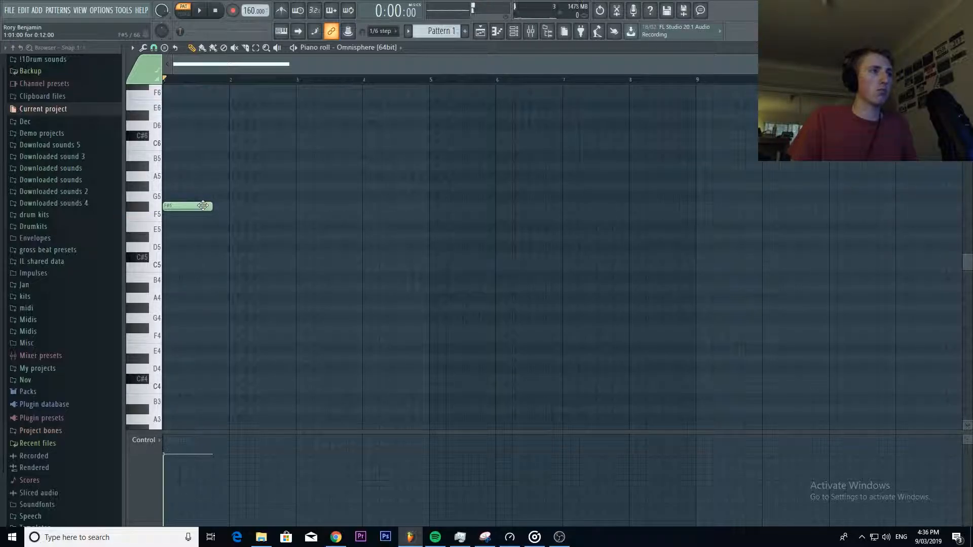
Add a 12-step A#5 note starting on beat 2 of bar 1 and play the two notes back.
{"action": "left_click", "coordinate": [200, 136]}
{"action": "right_click", "coordinate": [201, 137]}
{"action": "key", "text": "space"}
{"action": "key", "text": "space"}
{"action": "key", "text": "space"}
{"action": "left_click", "coordinate": [214, 166]}
{"action": "key", "text": "space"}
{"action": "left_click", "coordinate": [218, 166]}
{"action": "left_click_drag", "start_coordinate": [218, 166], "coordinate": [194, 165]}
{"action": "key", "text": "space"}
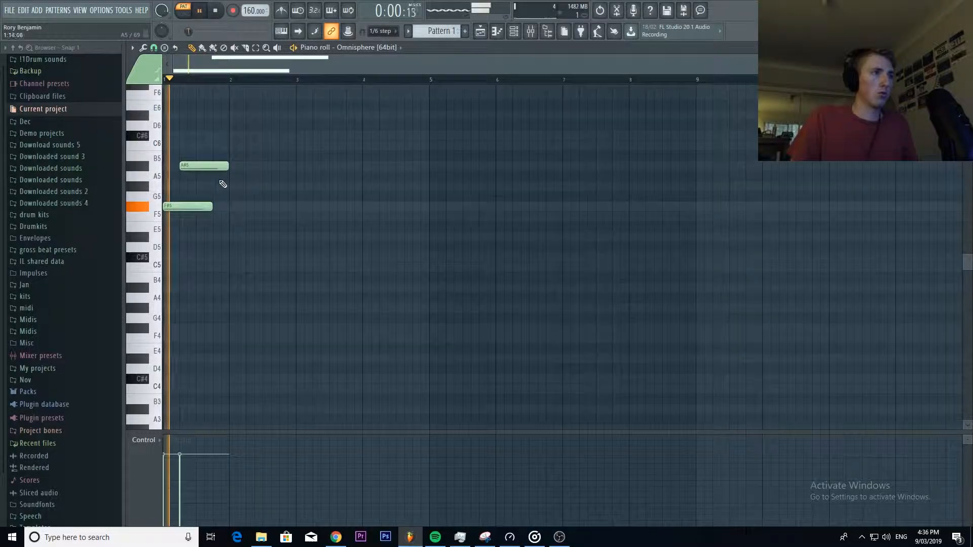
{"action": "key", "text": "space"}
Add G#5, C6 and A#5 notes on beats 2, 3 and 4 of bar 2.
{"action": "left_click", "coordinate": [247, 187]}
{"action": "key", "text": "space"}
{"action": "left_click", "coordinate": [280, 206]}
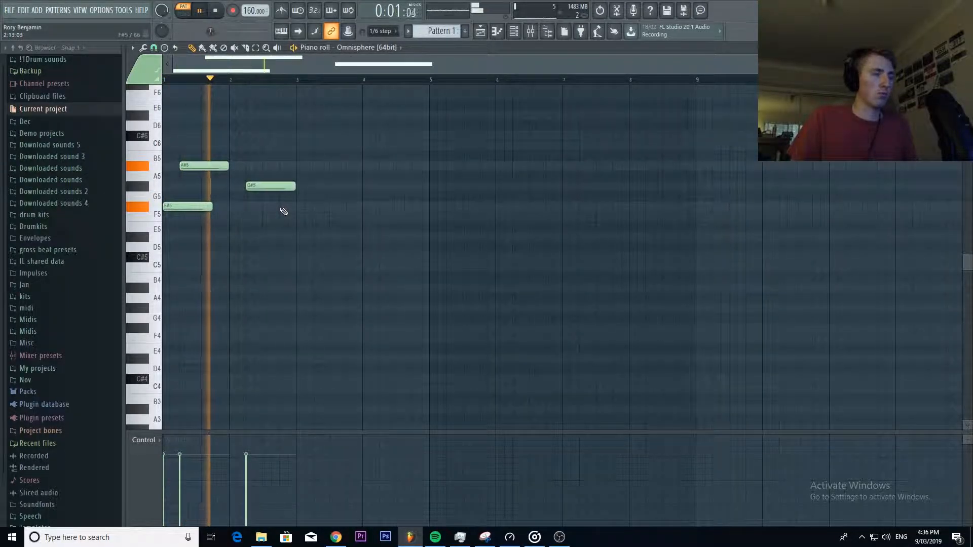
{"action": "right_click", "coordinate": [280, 207]}
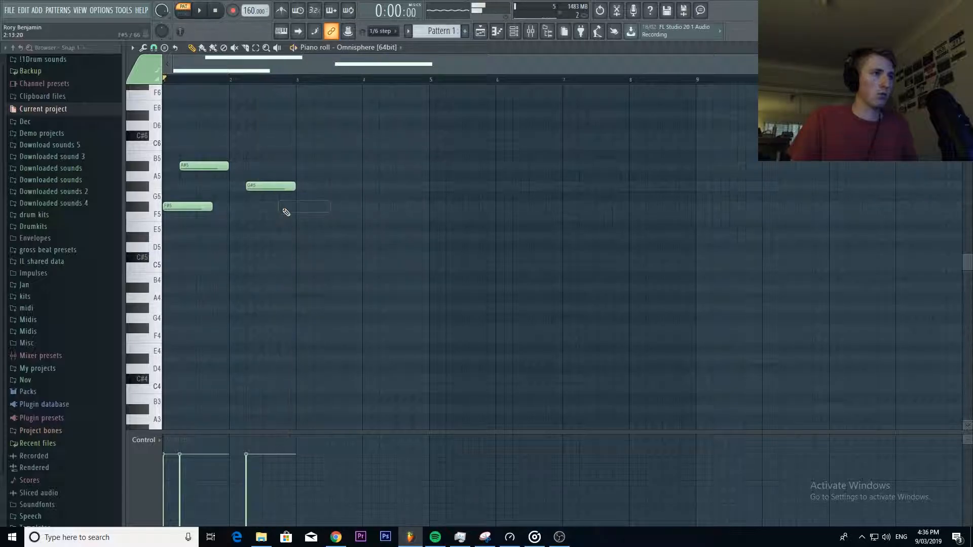
{"action": "left_click", "coordinate": [264, 145]}
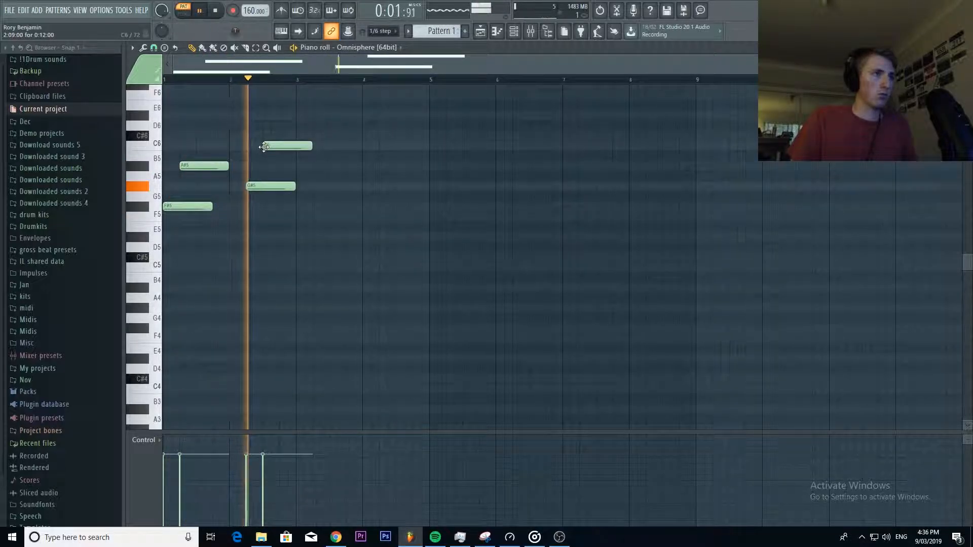
{"action": "left_click", "coordinate": [279, 166]}
Slice off the parts of the C6 and A#5 notes that extend past the start of bar 3.
{"action": "key", "text": "space"}
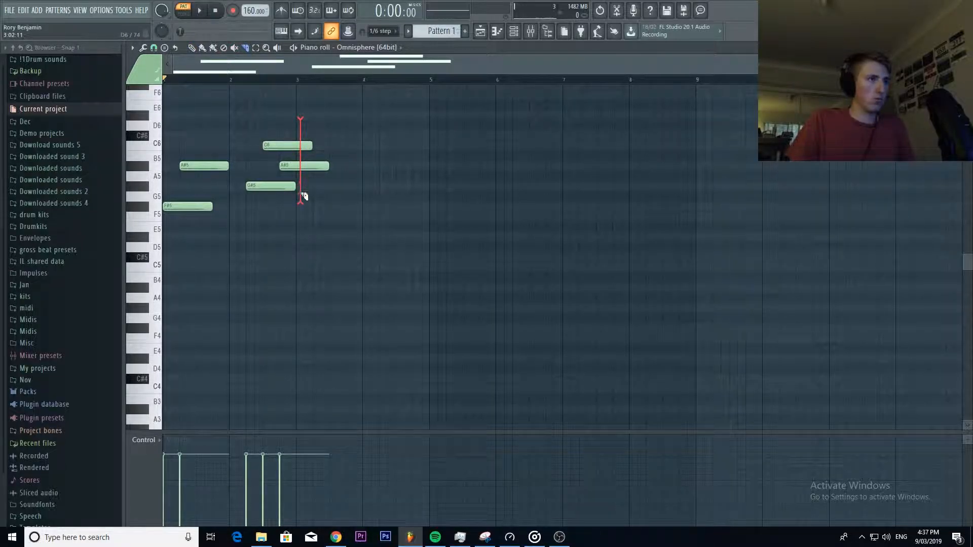
{"action": "mouse_move", "coordinate": [301, 140]}
{"action": "left_mouse_down"}
{"action": "mouse_move", "coordinate": [322, 201]}
{"action": "mouse_move", "coordinate": [309, 144]}
{"action": "left_mouse_up"}
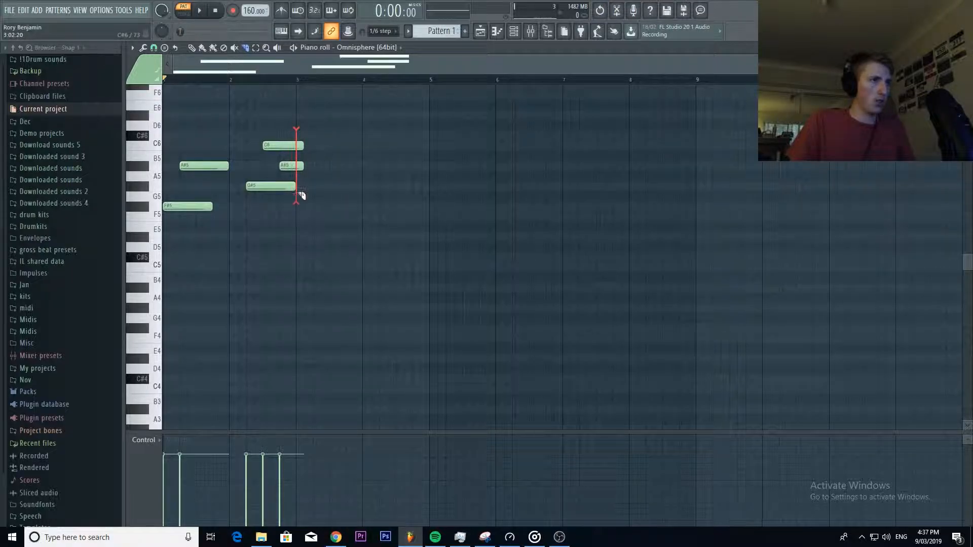
{"action": "left_click_drag", "start_coordinate": [300, 194], "coordinate": [303, 197]}
Select the two-bar phrase, duplicate it until it fills eight bars, and listen to the pattern.
{"action": "key", "text": "ctrl+a"}
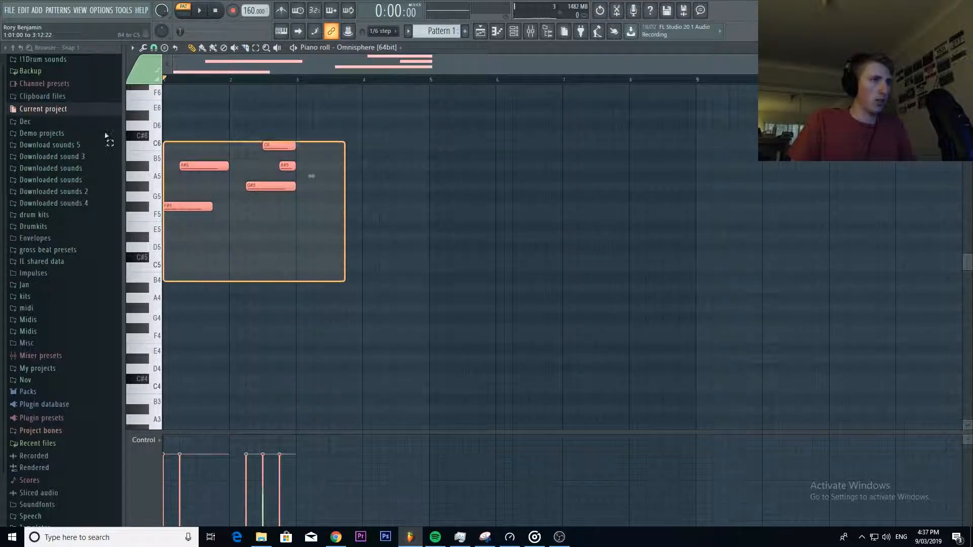
{"action": "key", "text": "ctrl+b"}
{"action": "key", "text": "space"}
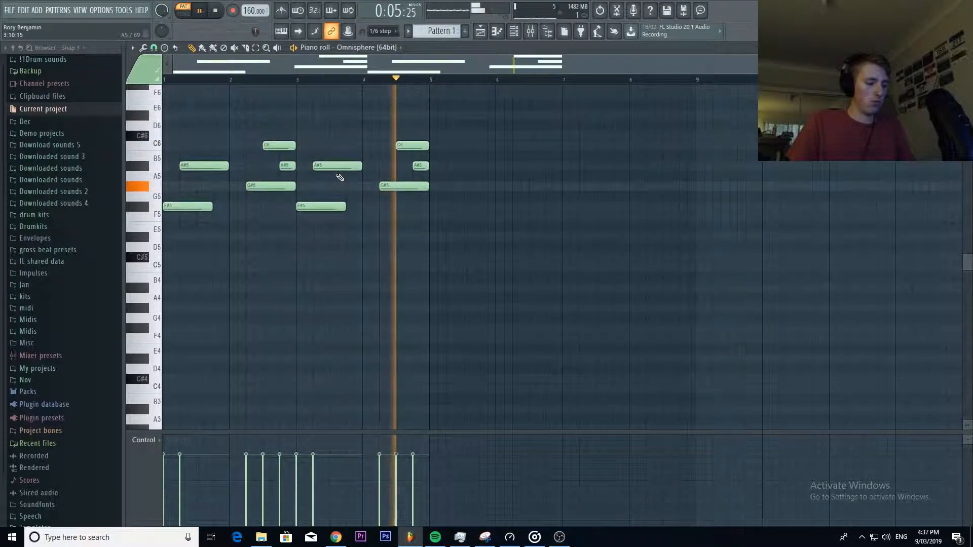
{"action": "key", "text": "ctrl+b"}
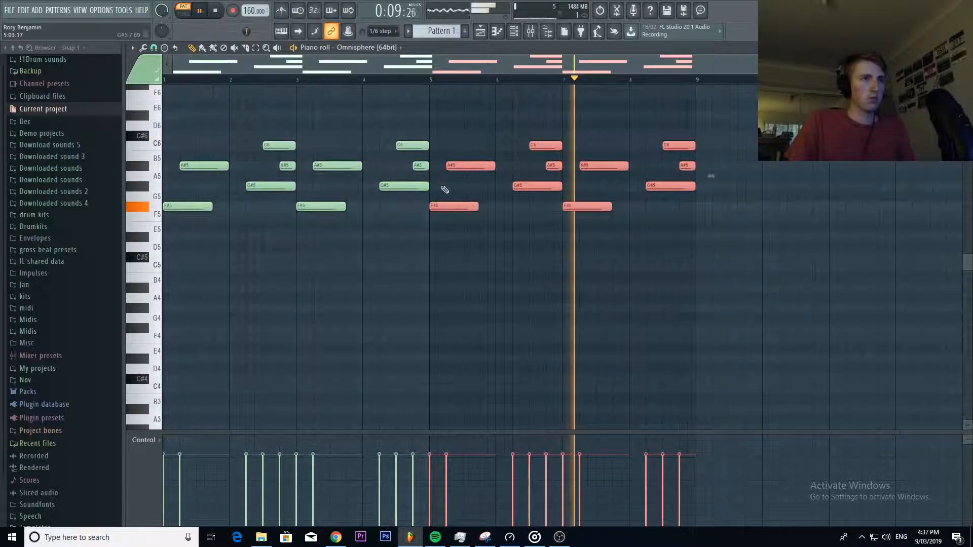
{"action": "left_click", "coordinate": [642, 156]}
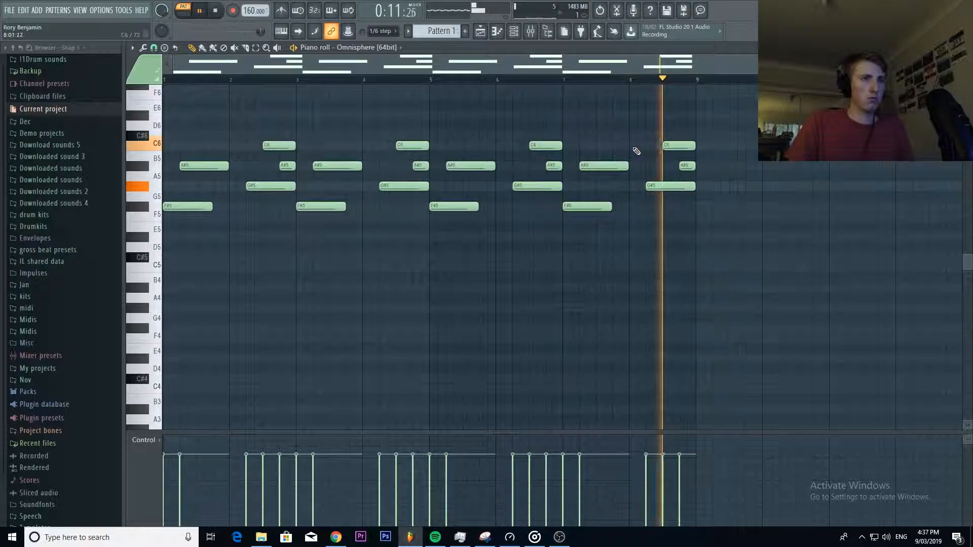
{"action": "key", "text": "space"}
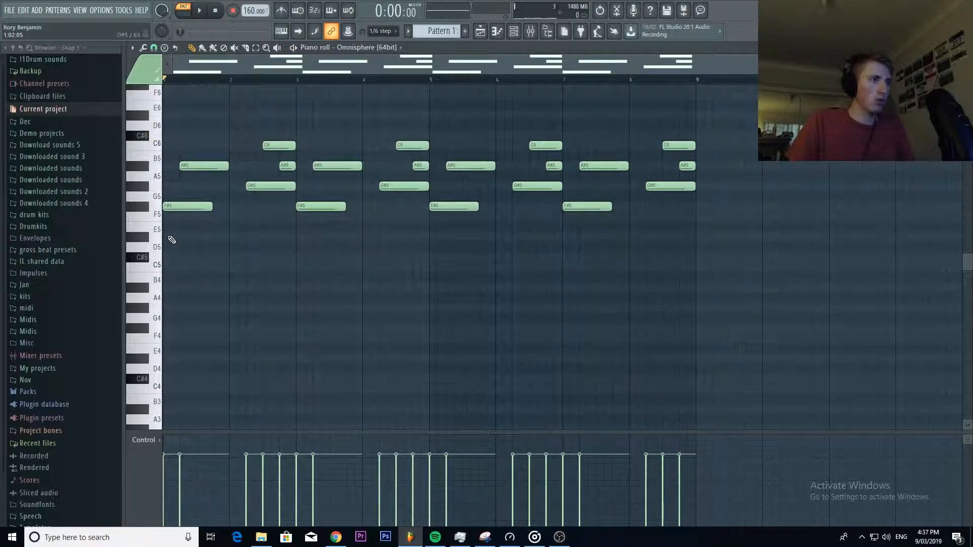
Stack 12-step D#5 and C5 notes under the first F#5 in bar 1 and play the chord.
{"action": "left_click_drag", "start_coordinate": [171, 238], "coordinate": [133, 235]}
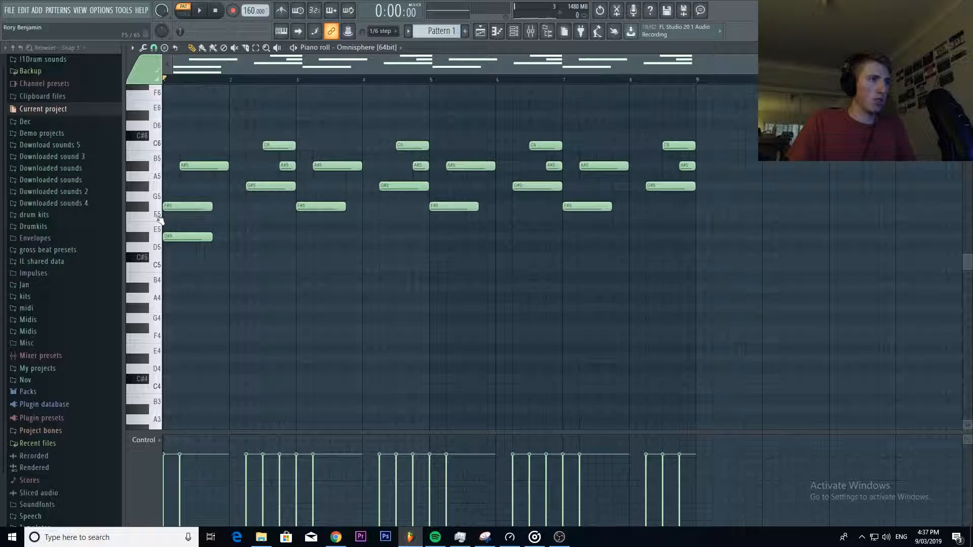
{"action": "left_click", "coordinate": [171, 266]}
{"action": "key", "text": "space"}
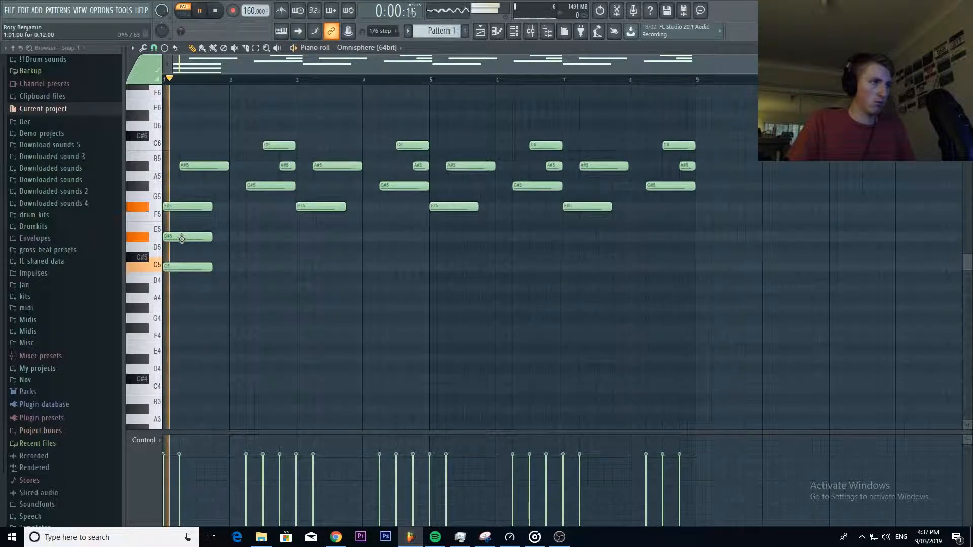
Raise the C5 note at the start of bar 1 by one octave to C6 and audition the chord.
{"action": "left_click_drag", "start_coordinate": [176, 257], "coordinate": [177, 282]}
{"action": "key", "text": "ctrl+Up"}
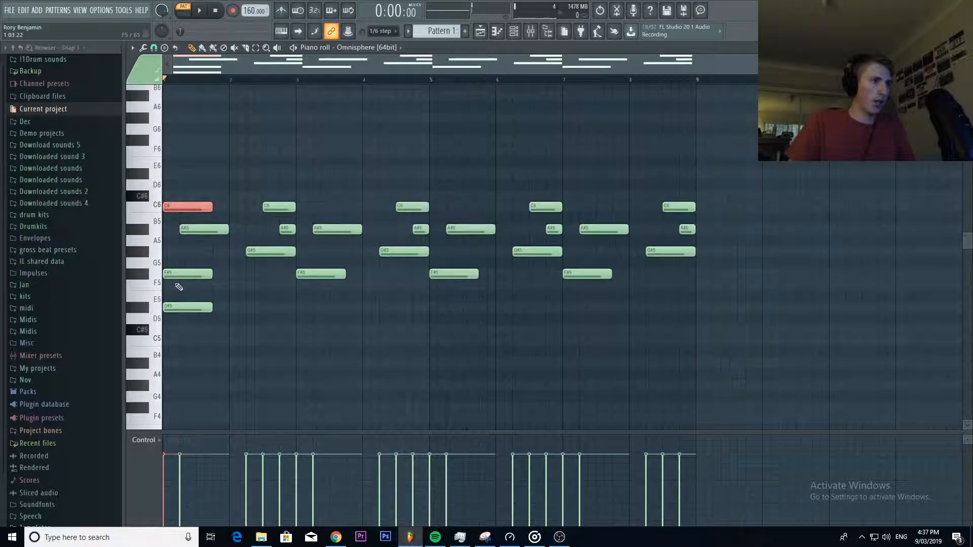
{"action": "key", "text": "space"}
{"action": "key", "text": "space"}
{"action": "key", "text": "space"}
{"action": "key", "text": "space"}
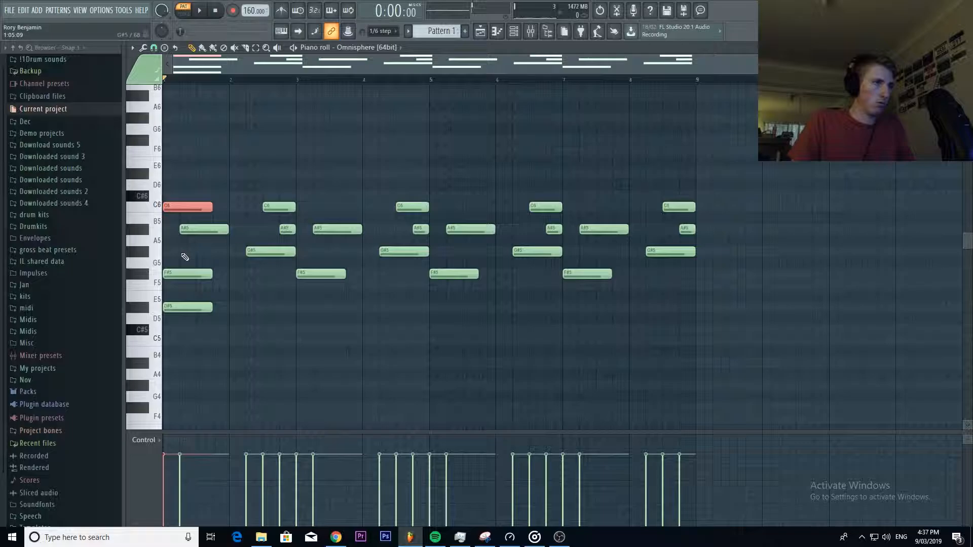
Try out F#5 and C#6 harmony notes on beat 2 of bar 1, and remove them again.
{"action": "left_click", "coordinate": [182, 273]}
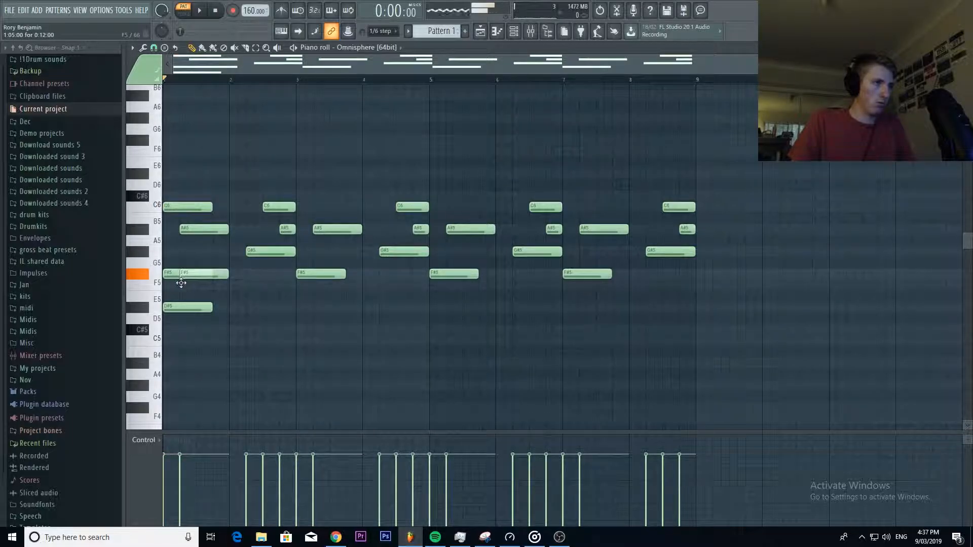
{"action": "left_click", "coordinate": [181, 198]}
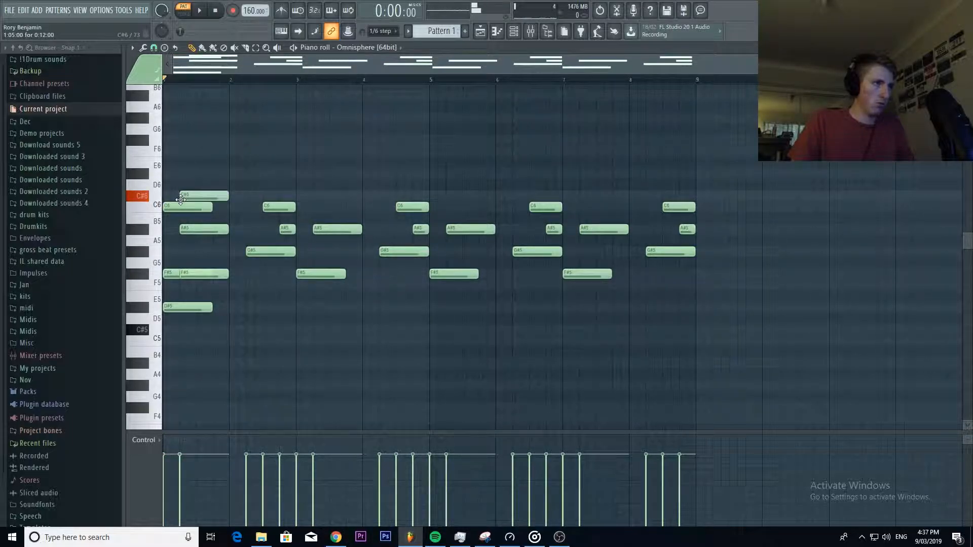
{"action": "key", "text": "space"}
{"action": "key", "text": "space"}
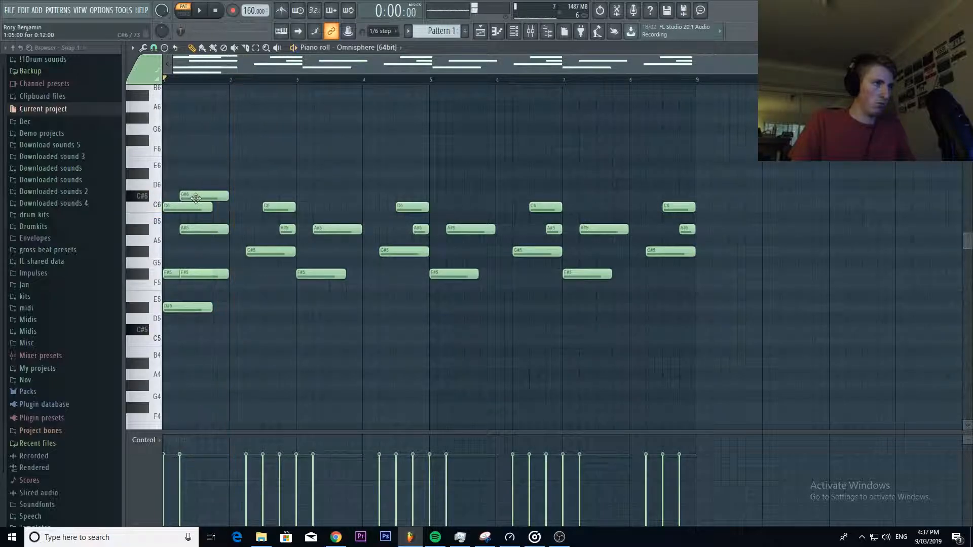
{"action": "right_click", "coordinate": [195, 197]}
{"action": "right_click", "coordinate": [205, 273]}
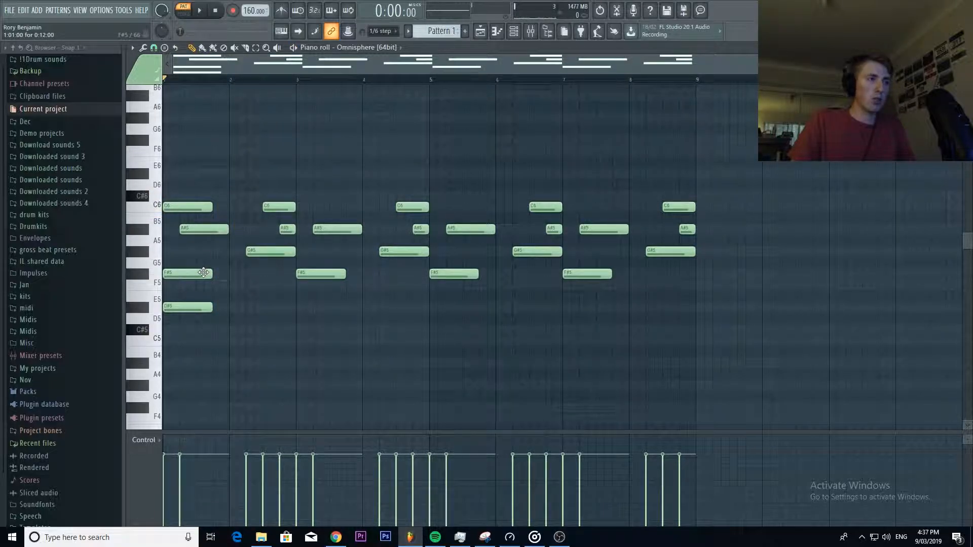
Listen to the opening chord and shorten its C6 note to four steps.
{"action": "key", "text": "space"}
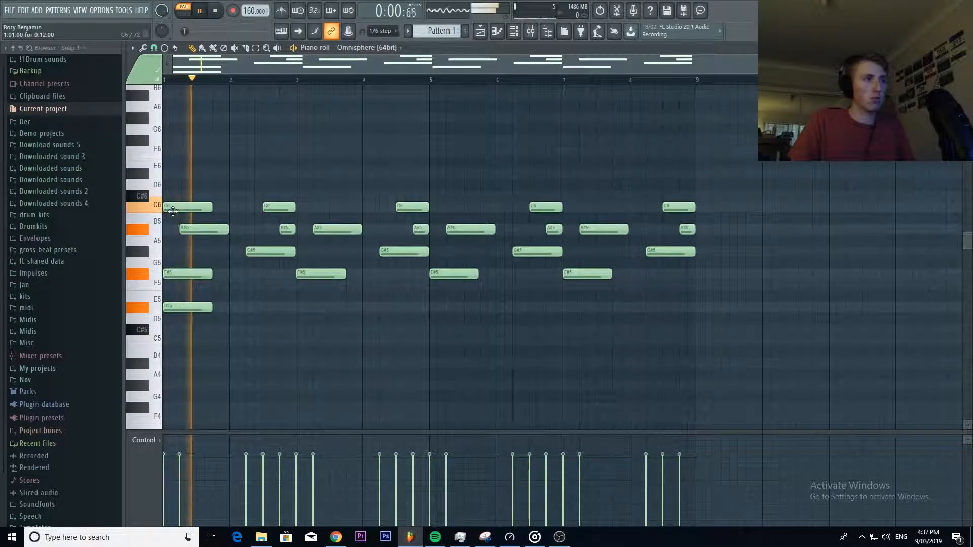
{"action": "key", "text": "space"}
{"action": "left_click_drag", "start_coordinate": [212, 207], "coordinate": [190, 207]}
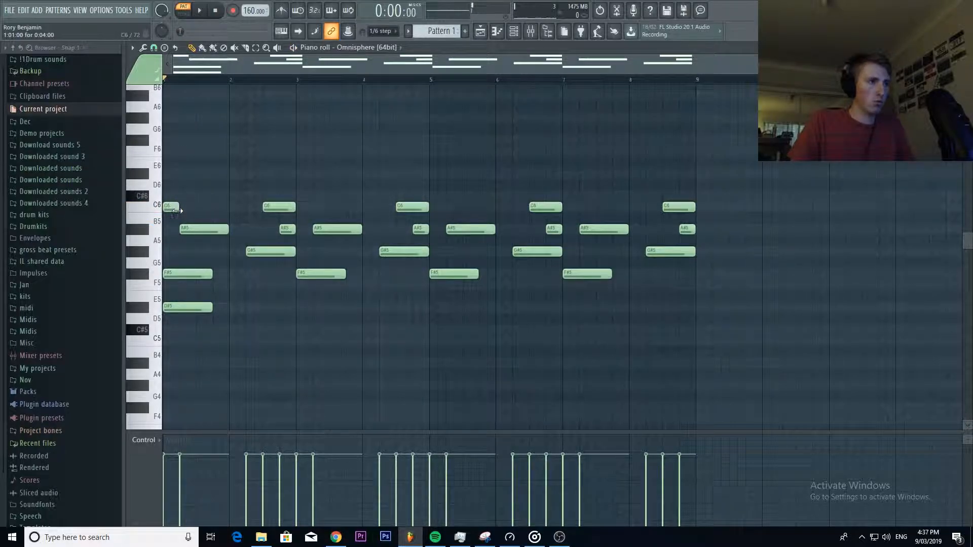
Try the opening chord's D#5 note at C#5, then lower it to C5 and audition the chord.
{"action": "left_click_drag", "start_coordinate": [182, 307], "coordinate": [182, 328]}
{"action": "key", "text": "space"}
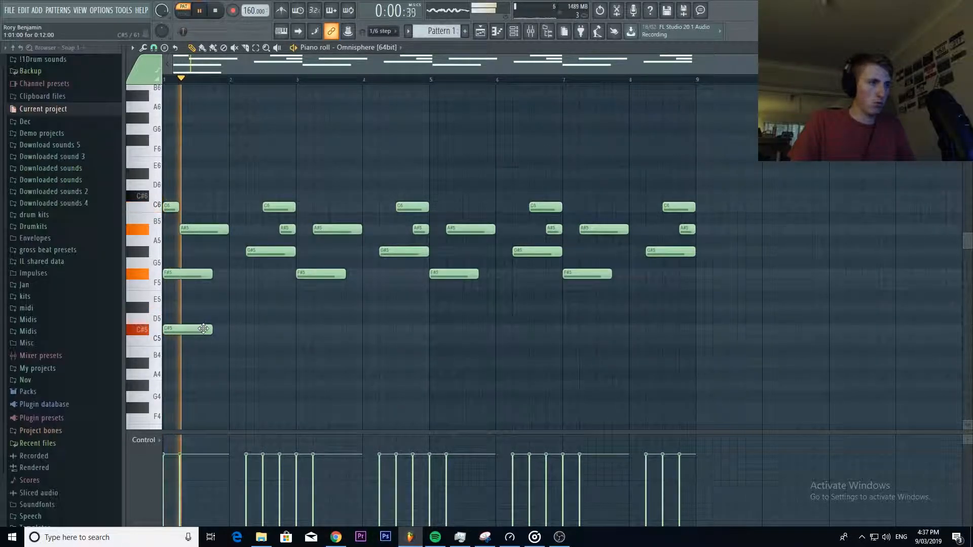
{"action": "key", "text": "space"}
{"action": "left_click_drag", "start_coordinate": [186, 330], "coordinate": [182, 340]}
{"action": "key", "text": "space"}
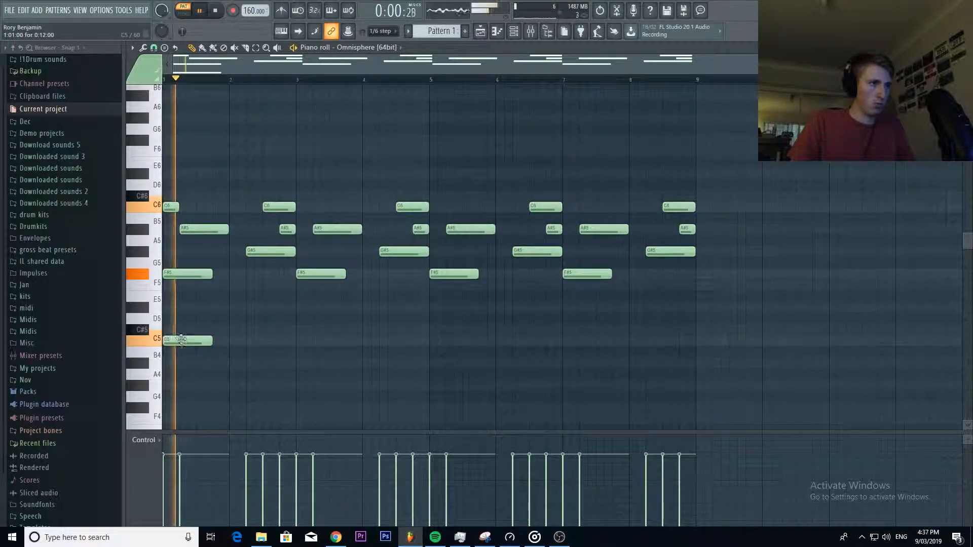
{"action": "key", "text": "space"}
{"action": "key", "text": "space"}
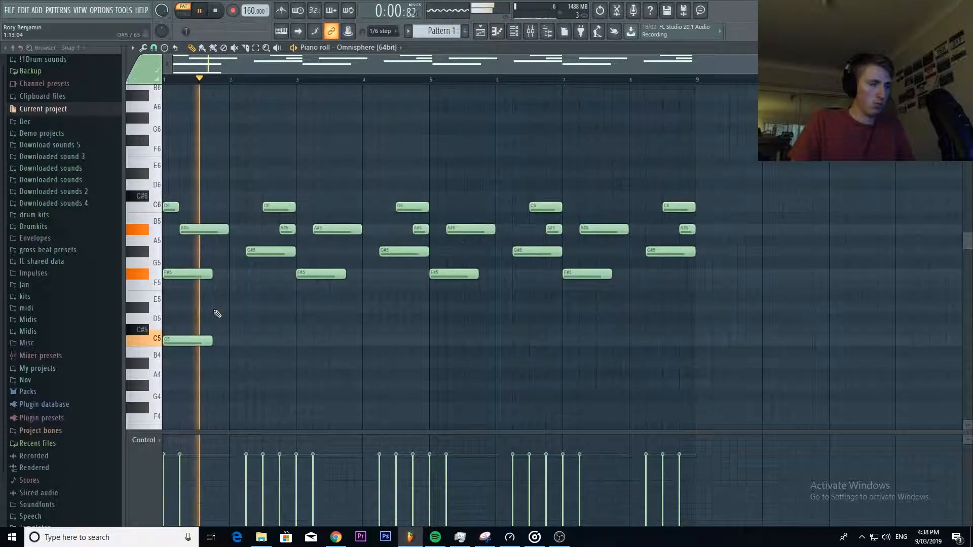
{"action": "key", "text": "space"}
{"action": "key", "text": "space"}
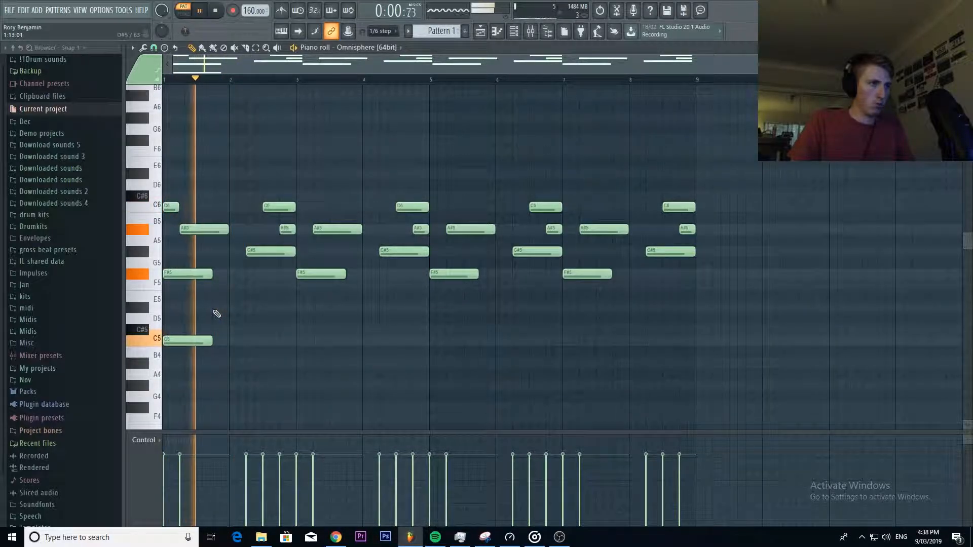
Add 12-step C#5 and F5 notes starting at step 13 of bar 1 and play them back.
{"action": "left_click", "coordinate": [216, 307]}
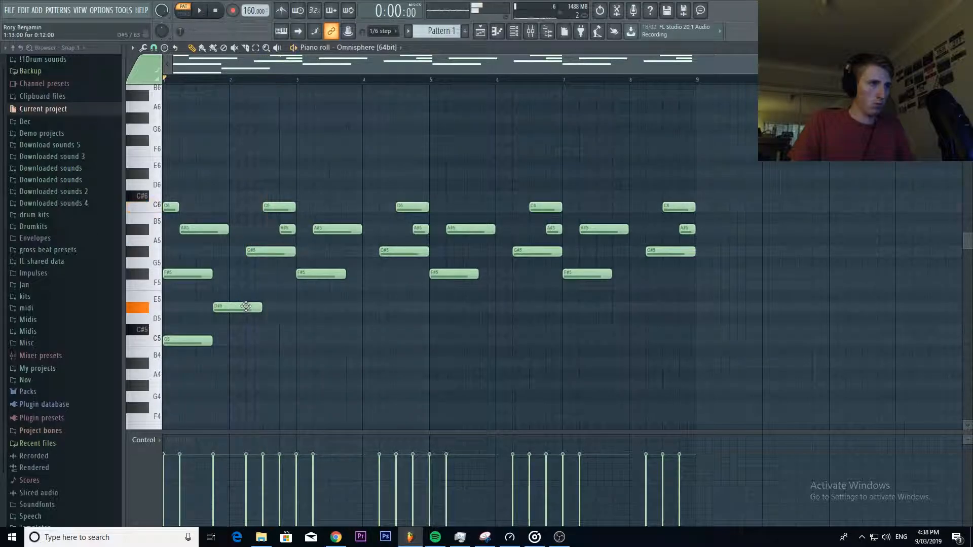
{"action": "left_click_drag", "start_coordinate": [253, 307], "coordinate": [254, 329]}
{"action": "key", "text": "space"}
{"action": "key", "text": "space"}
{"action": "left_click", "coordinate": [218, 284]}
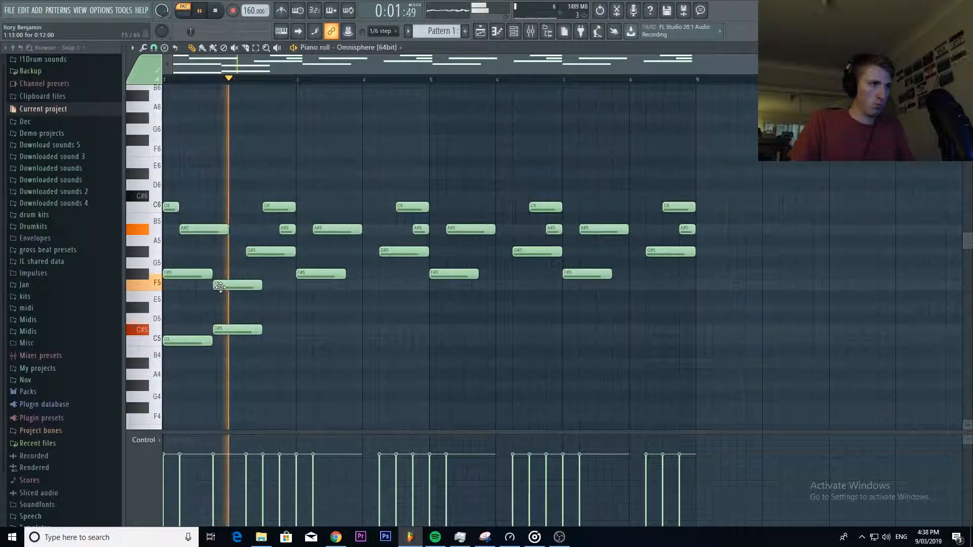
{"action": "key", "text": "space"}
{"action": "key", "text": "space"}
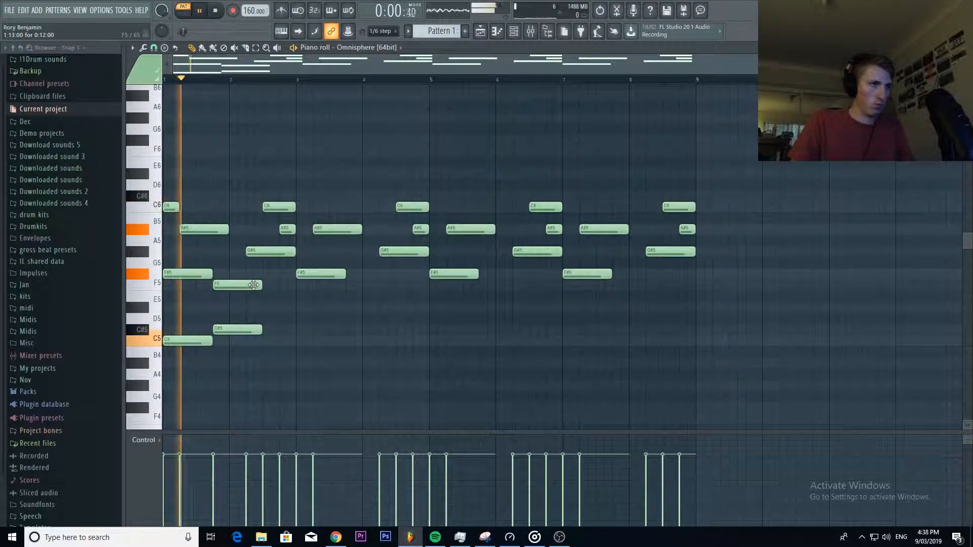
Add a 12-step D#5 harmony note starting at step 5 of bar 2 and play back the phrase.
{"action": "key", "text": "space"}
{"action": "left_click_drag", "start_coordinate": [253, 269], "coordinate": [256, 344]}
{"action": "left_click", "coordinate": [252, 306]}
{"action": "left_click", "coordinate": [248, 306]}
{"action": "key", "text": "space"}
{"action": "left_click_drag", "start_coordinate": [287, 306], "coordinate": [290, 310]}
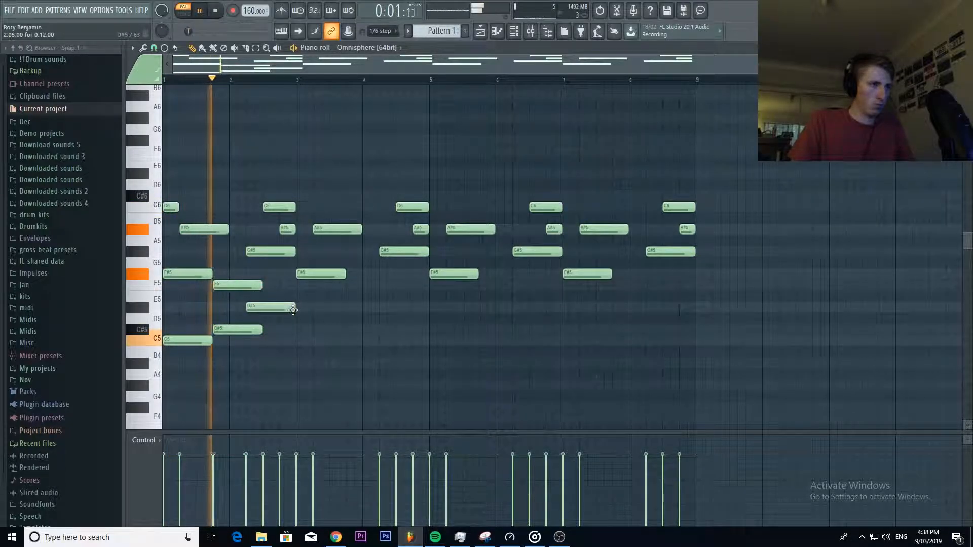
{"action": "key", "text": "space"}
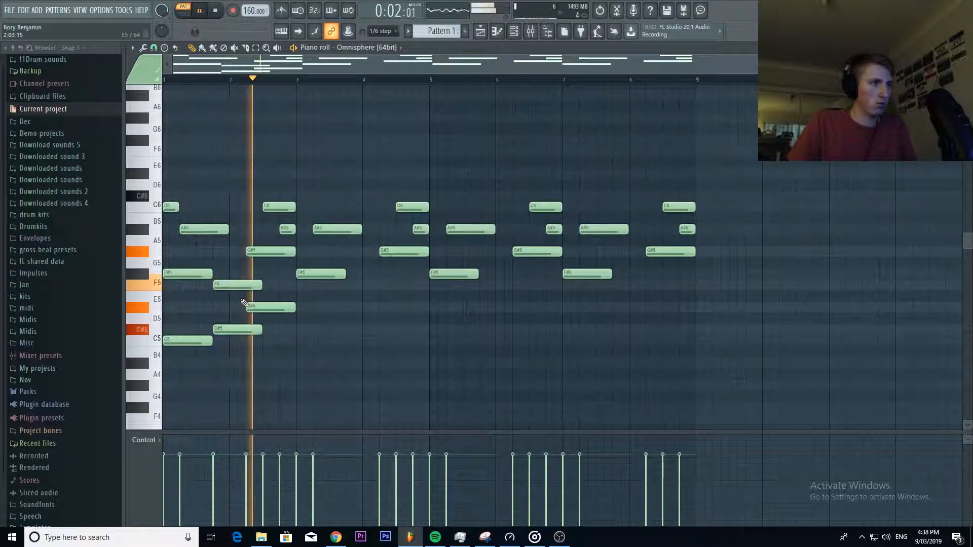
{"action": "key", "text": "space"}
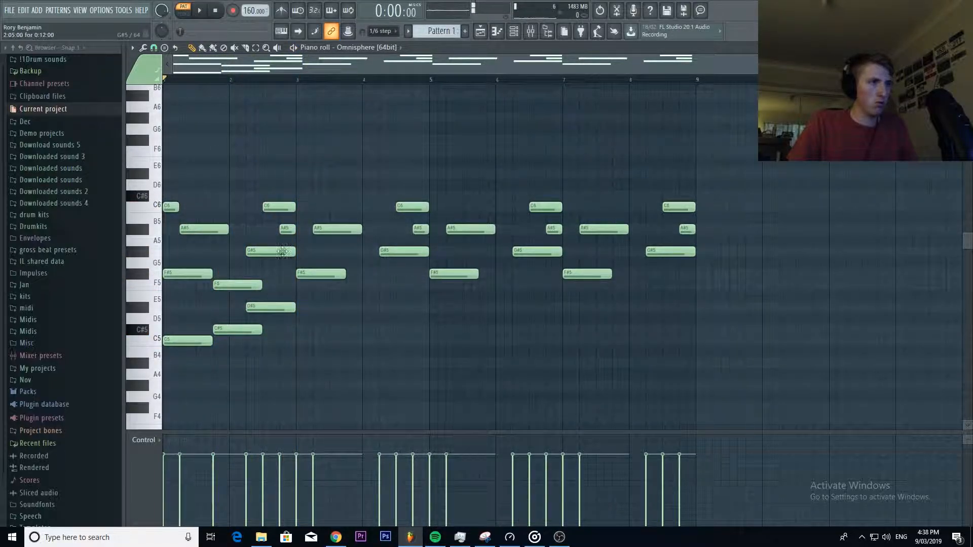
Delete the notes in bars 3 to 8, repeat the two-bar phrase three times to fill eight bars, and play it back.
{"action": "left_click_drag", "start_coordinate": [317, 199], "coordinate": [744, 349]}
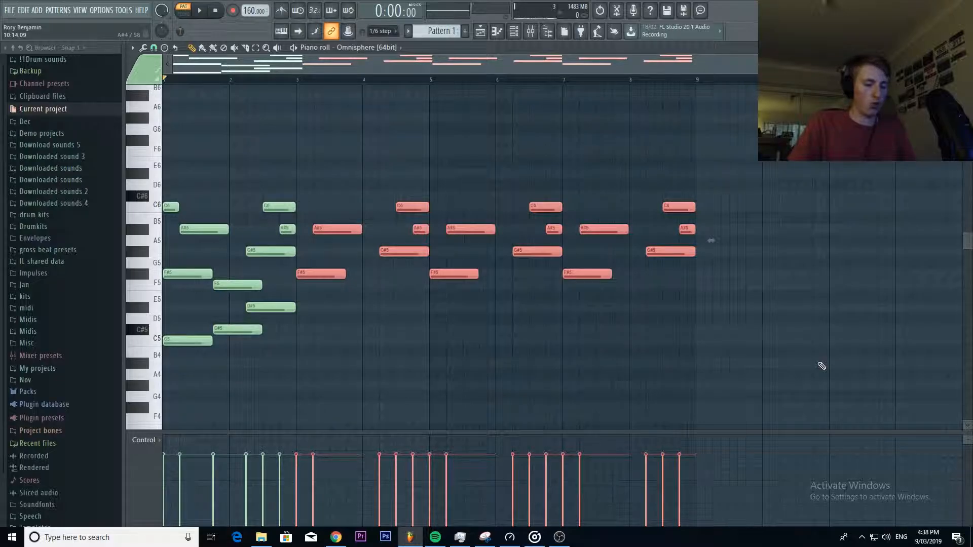
{"action": "key", "text": "Delete"}
{"action": "key", "text": "ctrl+b"}
{"action": "key", "text": "ctrl+b"}
{"action": "key", "text": "ctrl+b"}
{"action": "key", "text": "ctrl+d"}
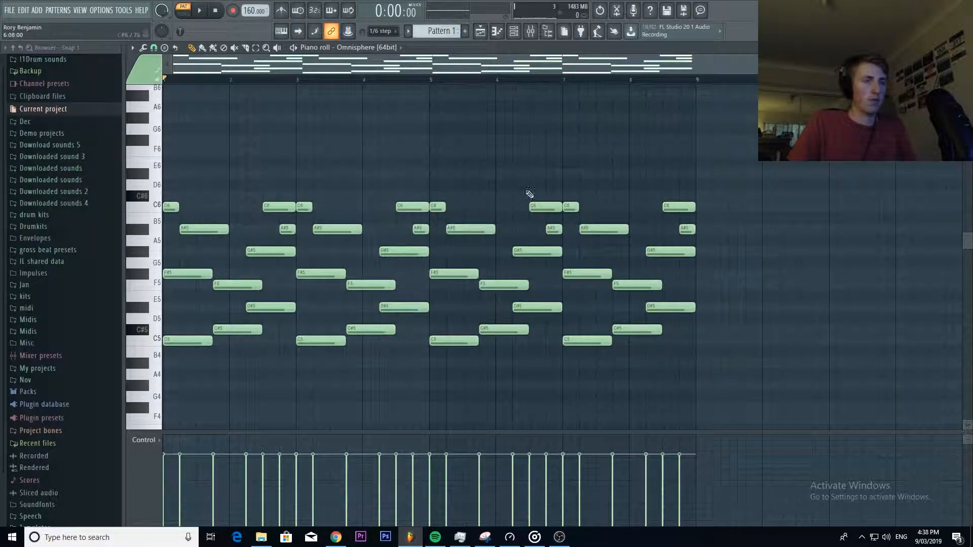
{"action": "key", "text": "space"}
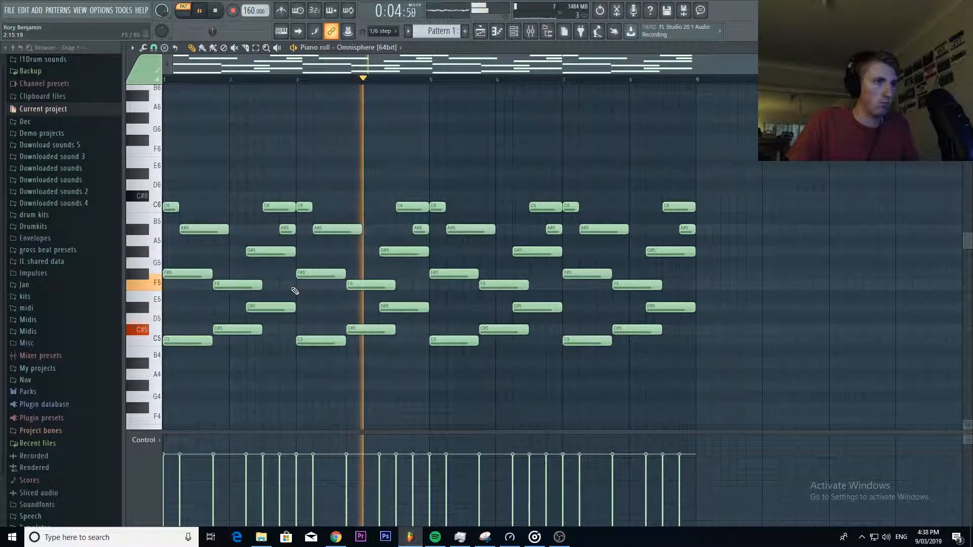
{"action": "key", "text": "space"}
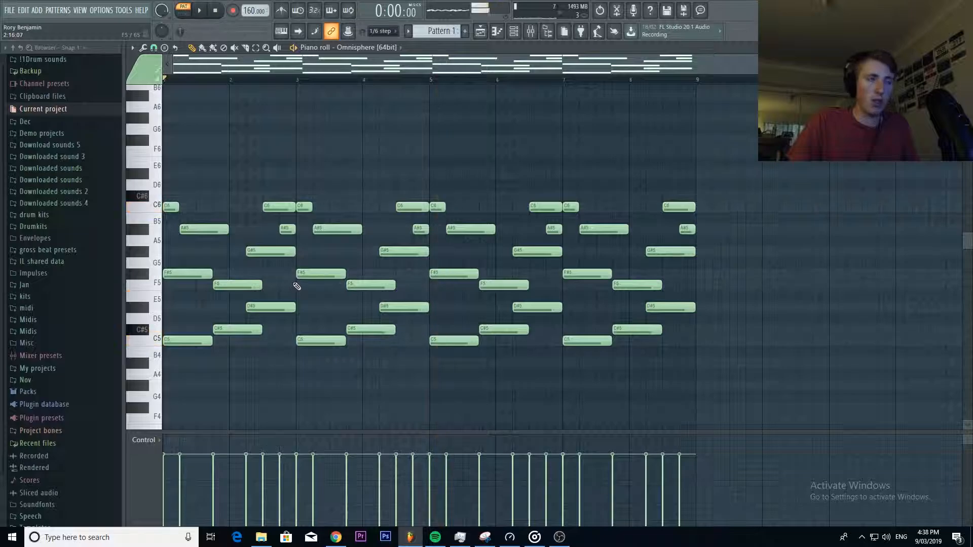
Add a high G#6 note at the start of bar 1, shorten it to eight steps and audition it.
{"action": "scroll", "coordinate": [290, 271], "scroll_direction": "up", "scroll_amount": 3}
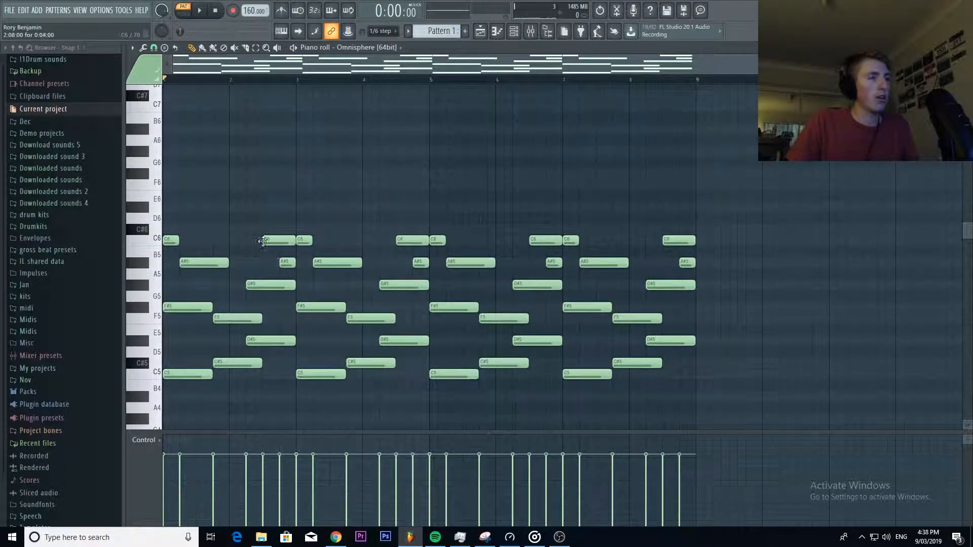
{"action": "left_click", "coordinate": [168, 152]}
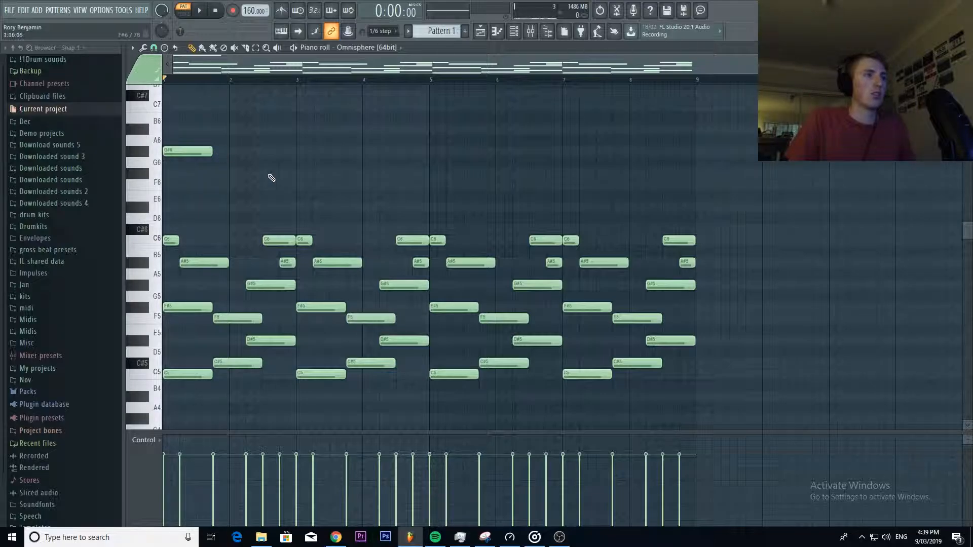
{"action": "key", "text": "space"}
{"action": "left_click_drag", "start_coordinate": [212, 151], "coordinate": [184, 149]}
{"action": "key", "text": "space"}
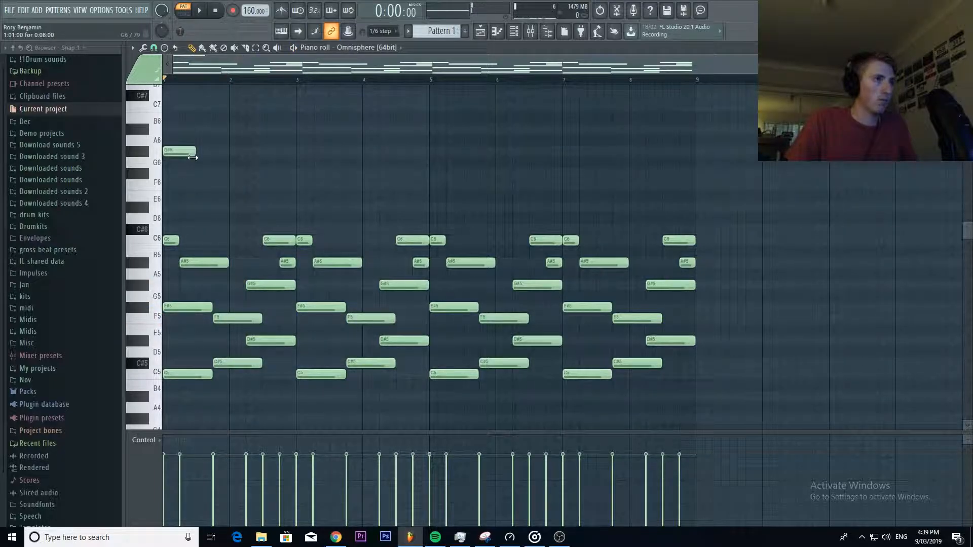
{"action": "key", "text": "space"}
{"action": "key", "text": "space"}
{"action": "key", "text": "space"}
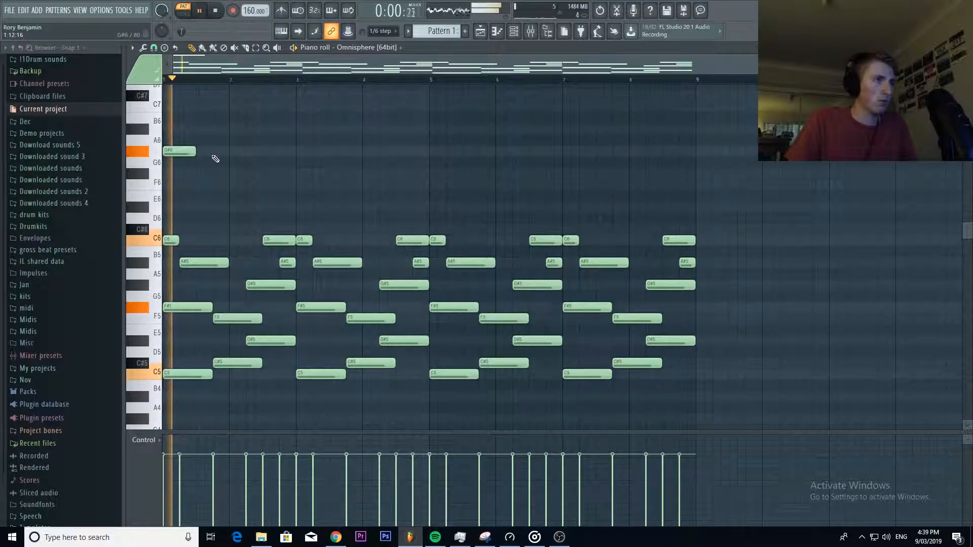
Add four-step G#6 and F#6 notes at step 13 of bar 1 and the start of bar 2, and audition them.
{"action": "left_click", "coordinate": [215, 152]}
{"action": "left_click", "coordinate": [238, 174]}
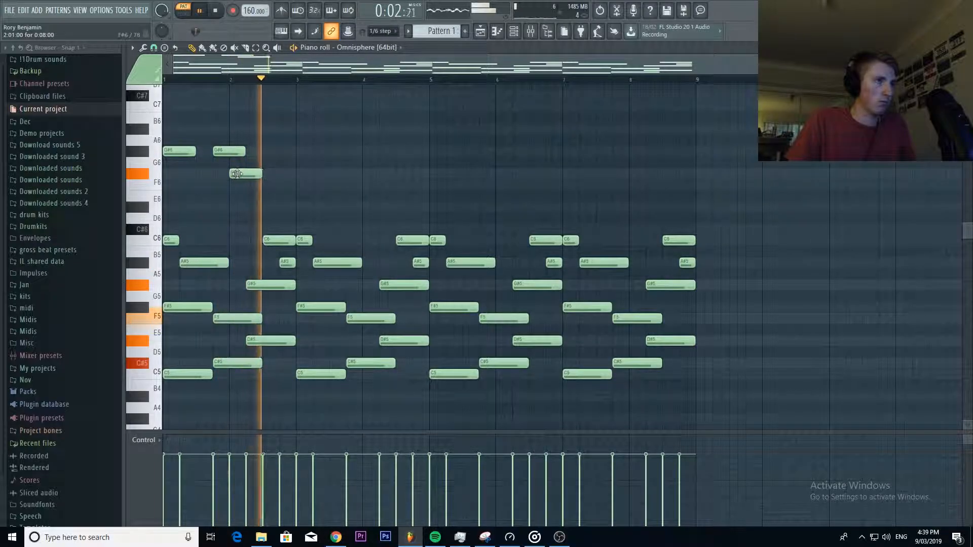
{"action": "key", "text": "space"}
{"action": "left_click", "coordinate": [236, 150], "text": "shift"}
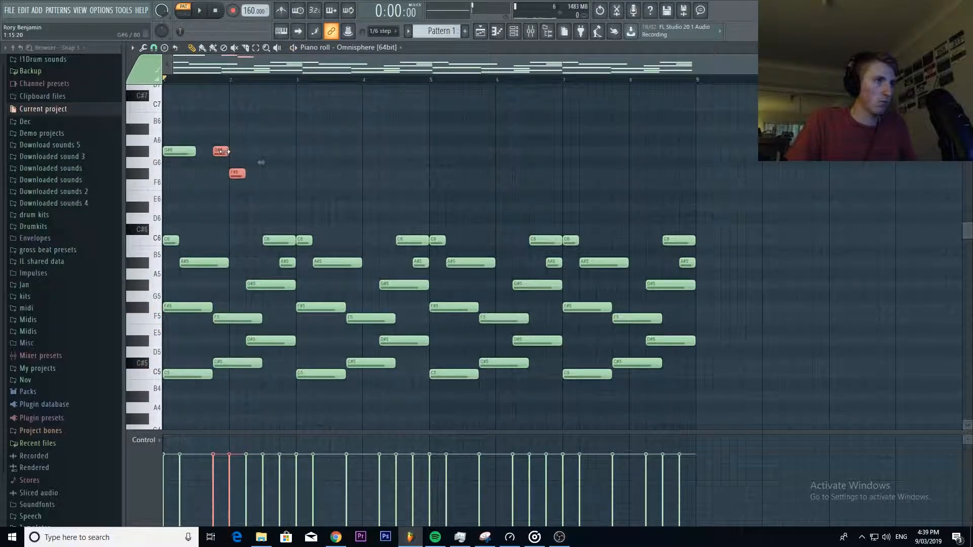
{"action": "key", "text": "space"}
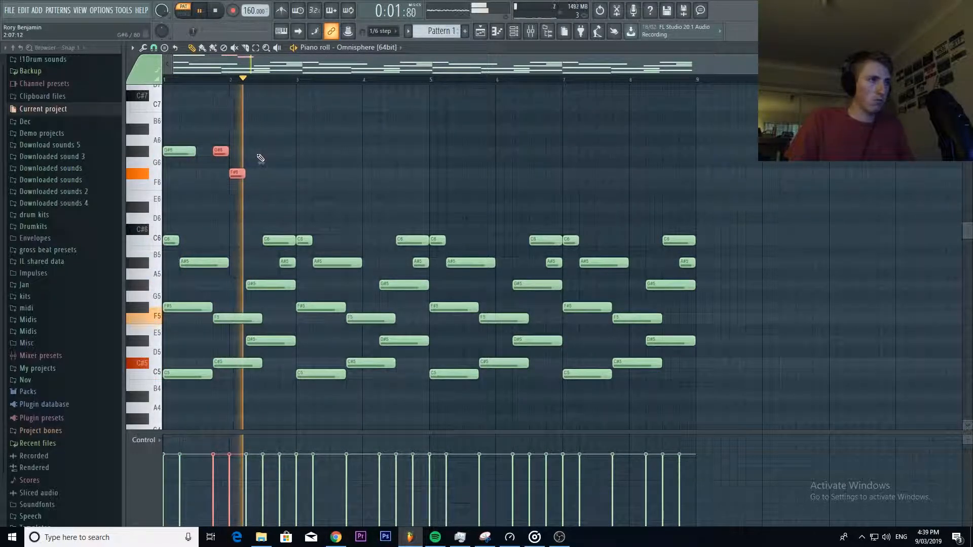
{"action": "key", "text": "space"}
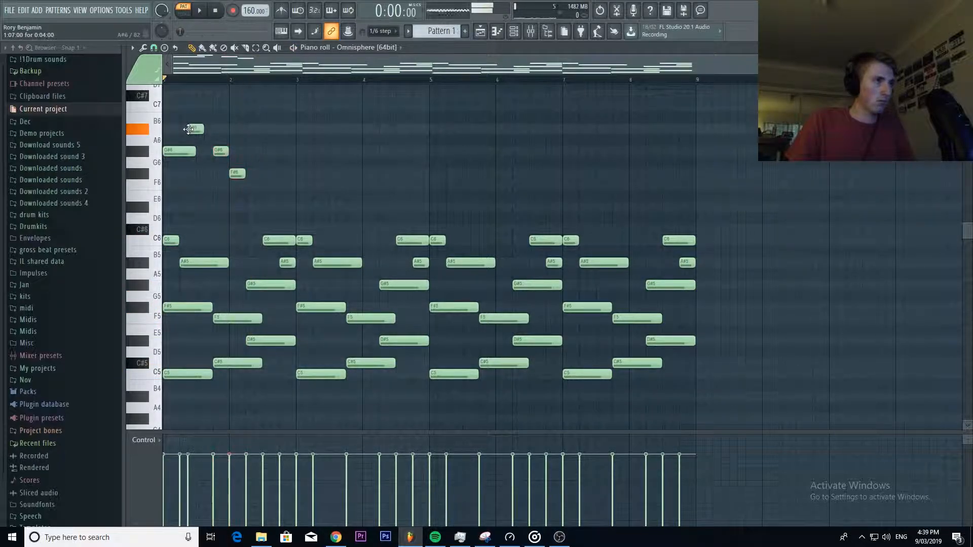
Try out A#6 and C7 notes at steps 7 and 9 of bar 1, and remove them again.
{"action": "key", "text": "space"}
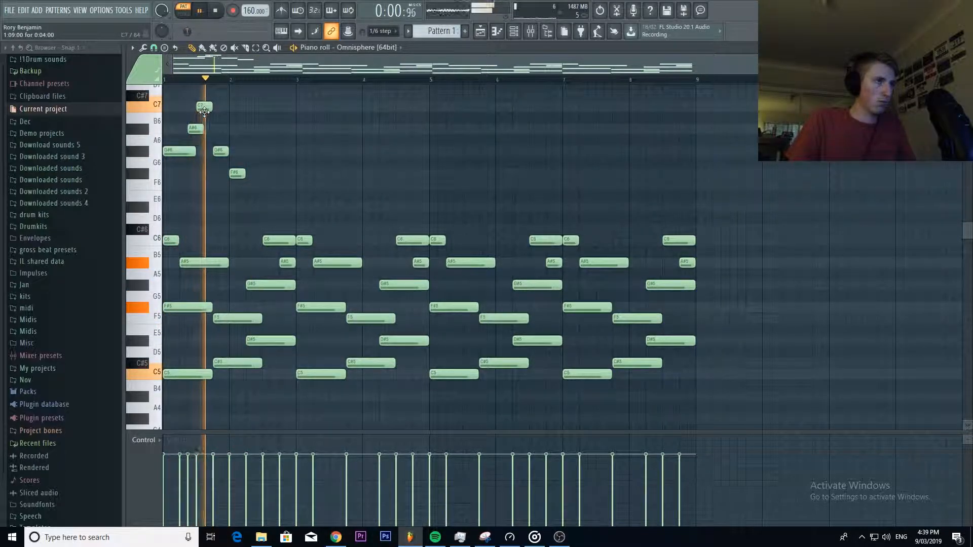
{"action": "right_click", "coordinate": [197, 130]}
{"action": "right_click", "coordinate": [203, 105]}
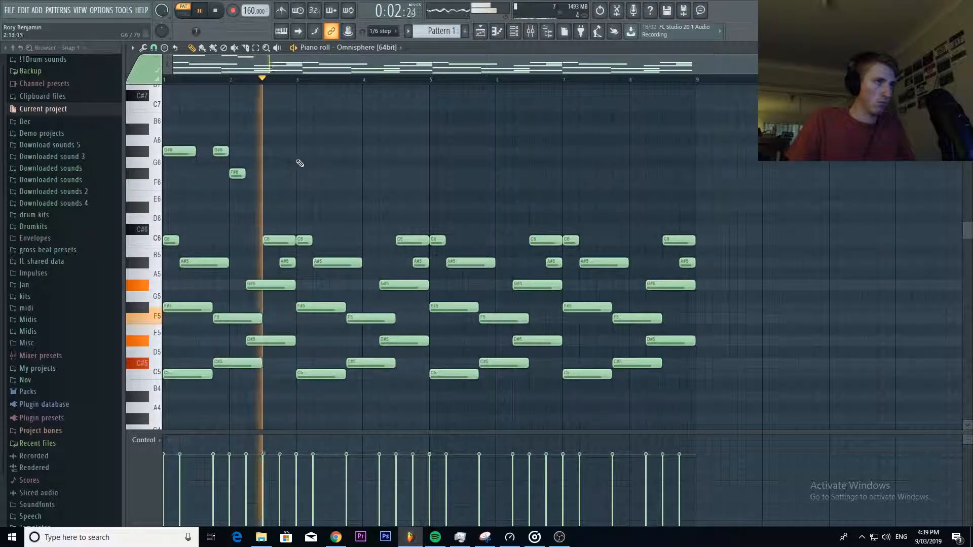
Add four-step top notes A#6 and G#6 at steps 9 and 13 of bar 3, and G#6 and F#6 at the same steps of bar 4.
{"action": "left_click", "coordinate": [332, 129]}
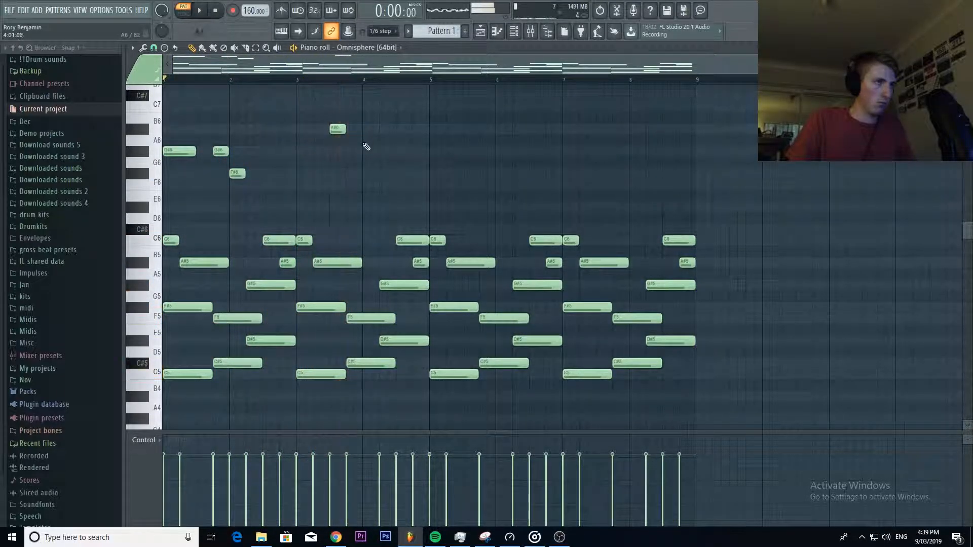
{"action": "key", "text": "space"}
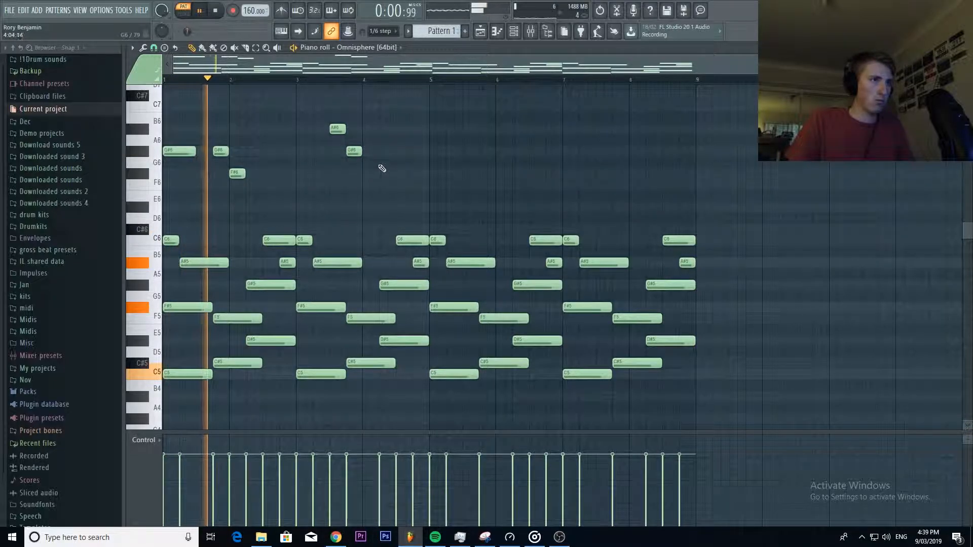
{"action": "left_click", "coordinate": [397, 151]}
{"action": "left_click", "coordinate": [416, 173]}
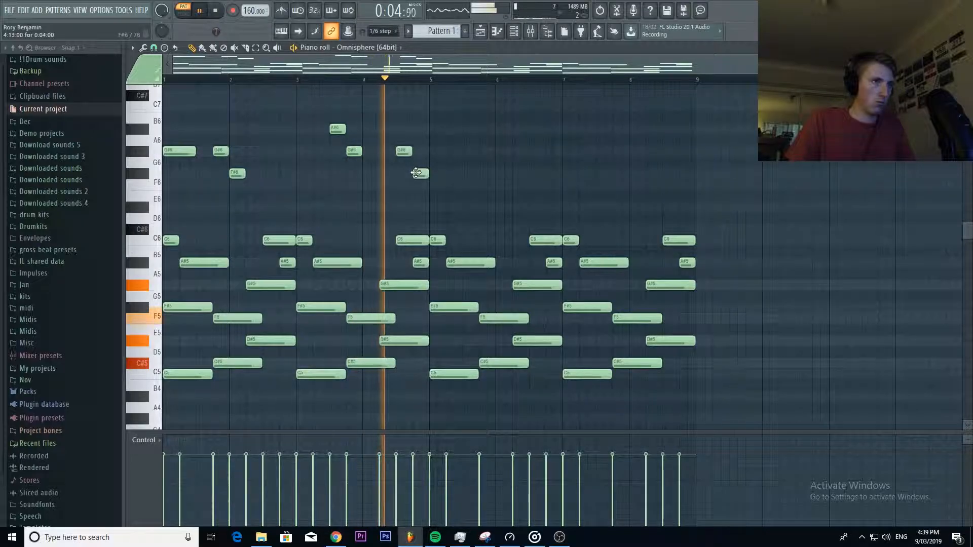
{"action": "key", "text": "space"}
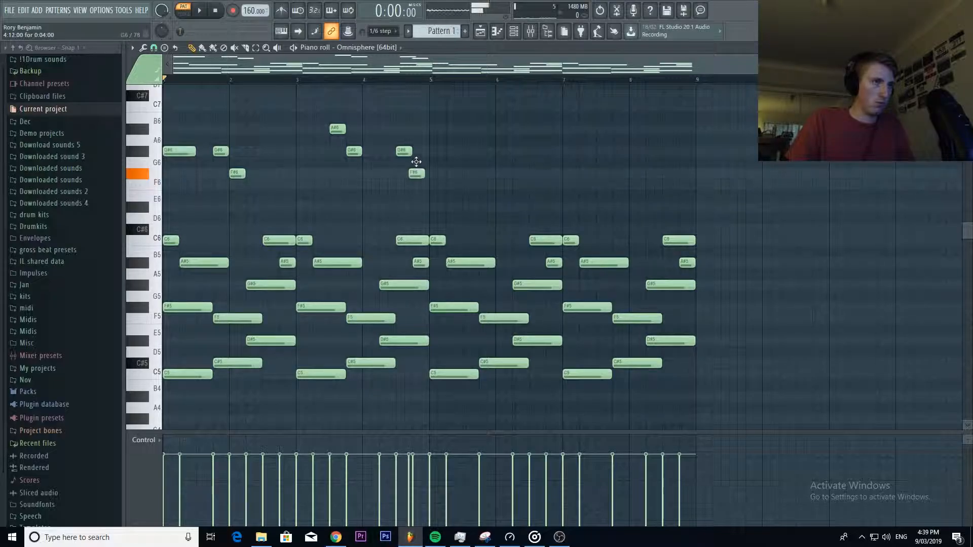
Lower bar 4's last top note to F6, duplicate the top melody from bars 1 to 4 into bars 5 to 8, and listen.
{"action": "left_click_drag", "start_coordinate": [428, 200], "coordinate": [107, 119]}
{"action": "key", "text": "ctrl+b"}
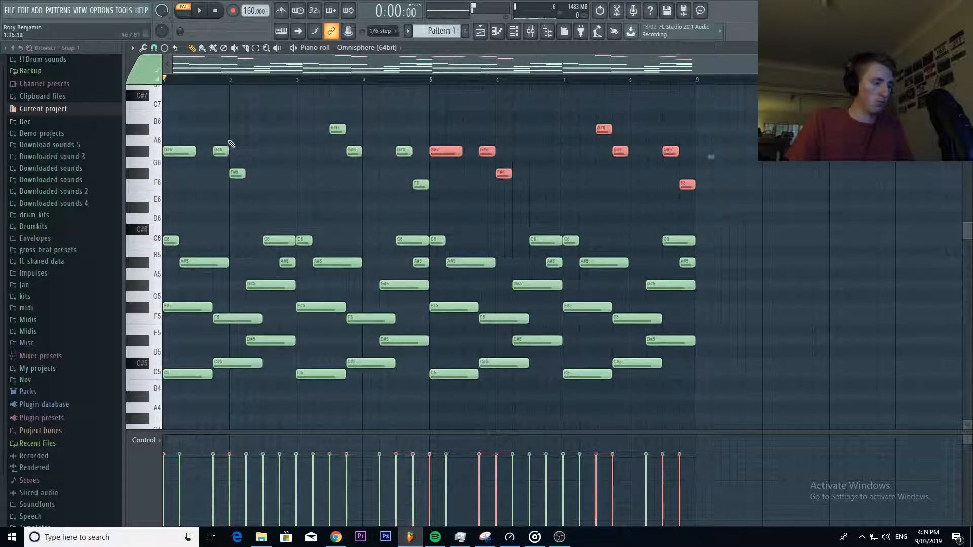
{"action": "key", "text": "space"}
{"action": "left_click", "coordinate": [273, 138]}
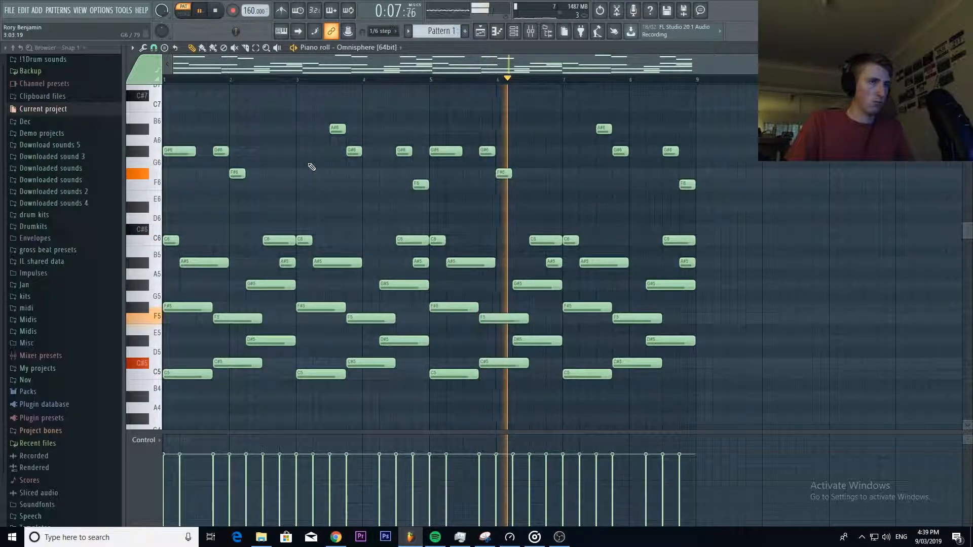
Raise the A#6 notes in bars 3 and 7 to C7 and play back the pattern.
{"action": "left_click_drag", "start_coordinate": [370, 124], "coordinate": [628, 125]}
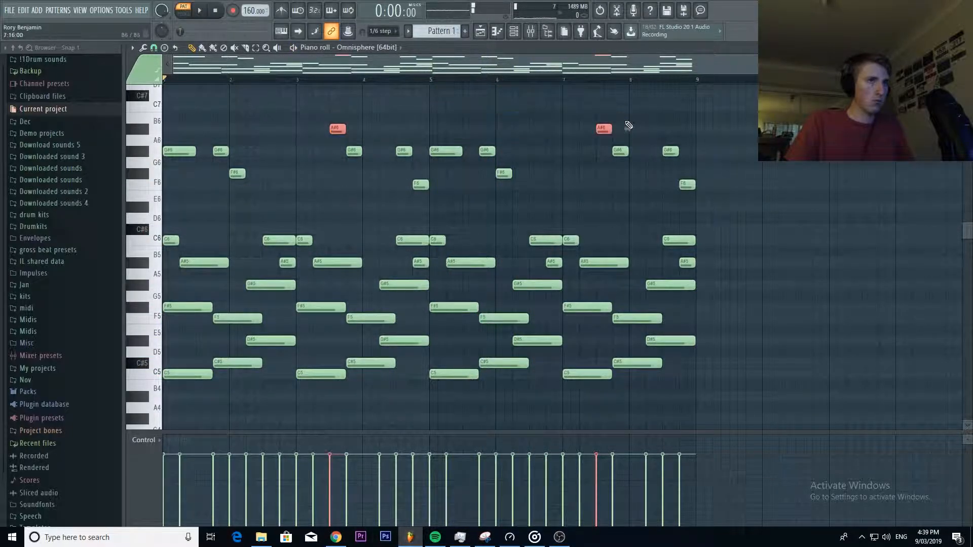
{"action": "key", "text": "Up"}
{"action": "key", "text": "Up"}
{"action": "scroll", "coordinate": [628, 125], "scroll_direction": "up", "scroll_amount": 1}
{"action": "key", "text": "space"}
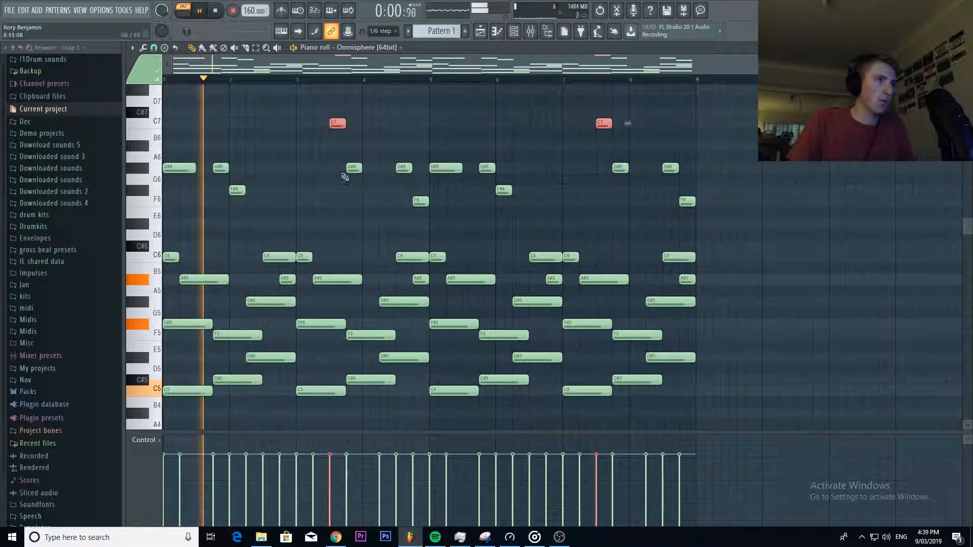
Raise the G#6 notes in bars 3 and 4 to A#6 and bar 4's last top note to F#6 during playback.
{"action": "left_click_drag", "start_coordinate": [342, 152], "coordinate": [358, 177]}
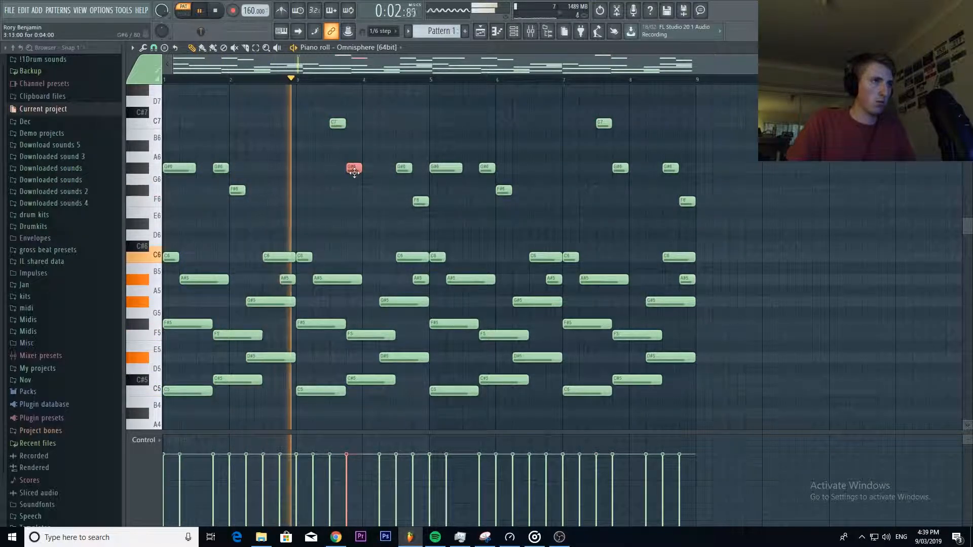
{"action": "key", "text": "Up"}
{"action": "key", "text": "Up"}
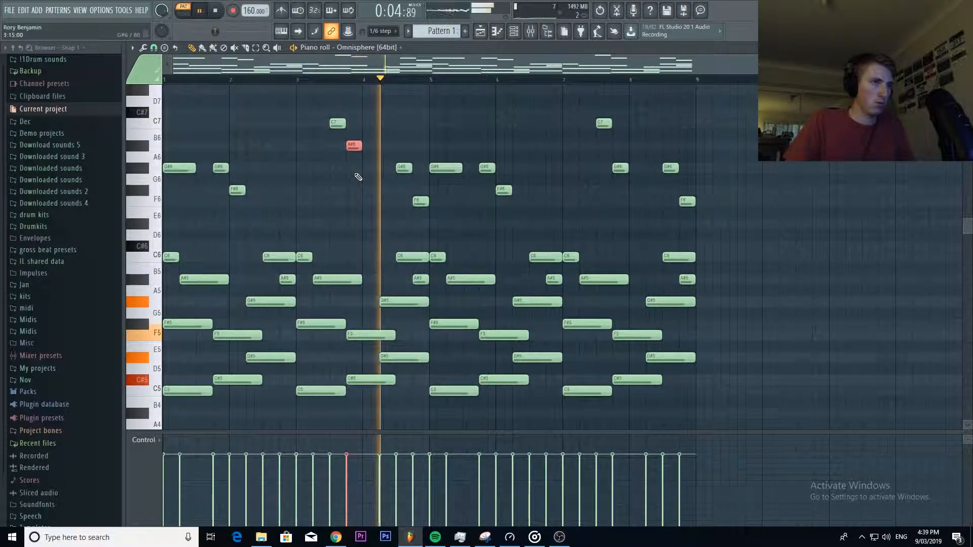
{"action": "key", "text": "space"}
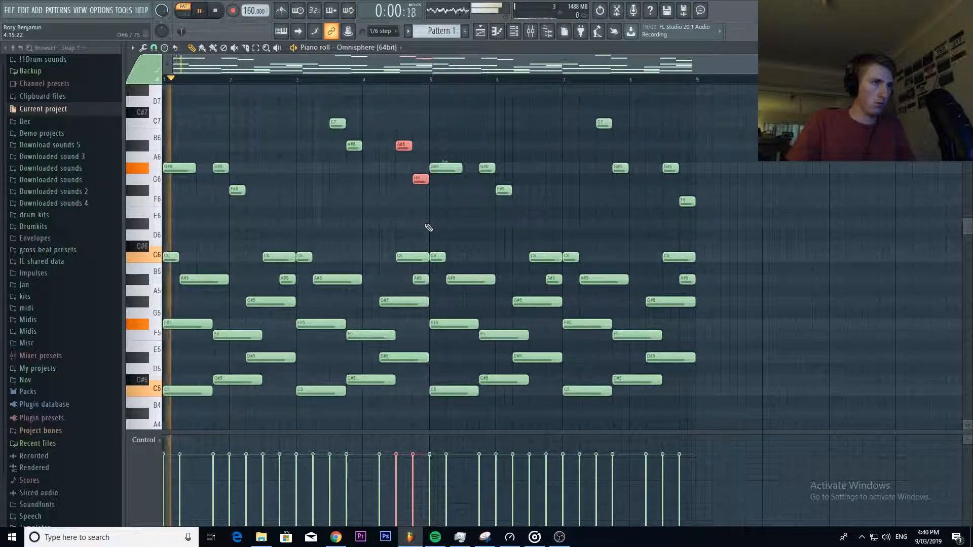
{"action": "left_click_drag", "start_coordinate": [419, 180], "coordinate": [419, 190]}
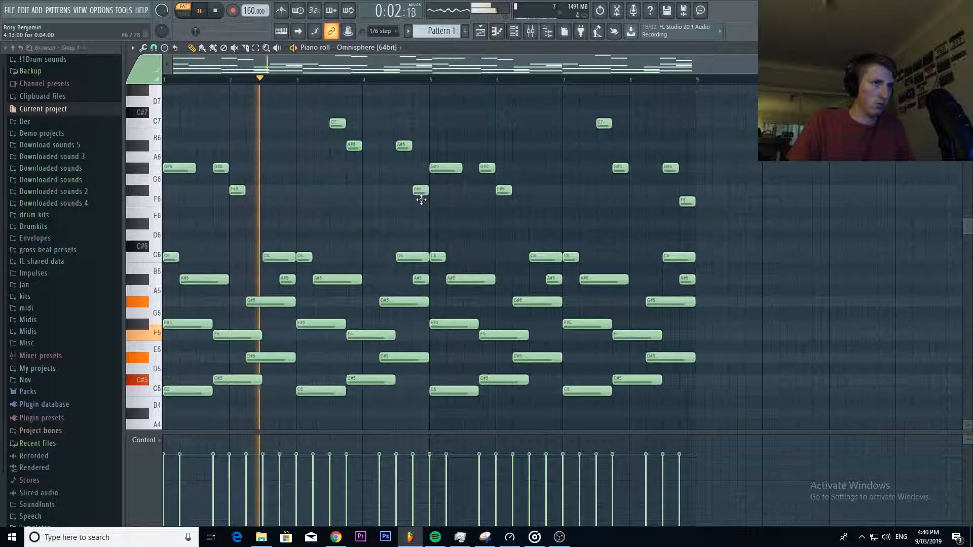
Replace the notes in bars 5 to 8 with a copy of bars 1 to 4 and restart playback.
{"action": "left_click_drag", "start_coordinate": [437, 104], "coordinate": [859, 545]}
{"action": "key", "text": "Delete"}
{"action": "key", "text": "ctrl+b"}
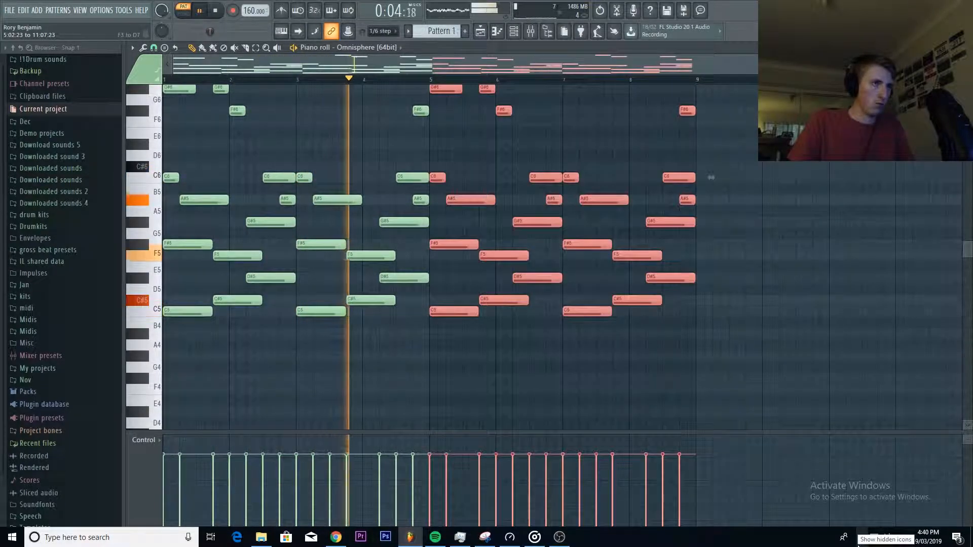
{"action": "scroll", "coordinate": [471, 266], "scroll_direction": "up", "scroll_amount": 3}
{"action": "left_click", "coordinate": [474, 267]}
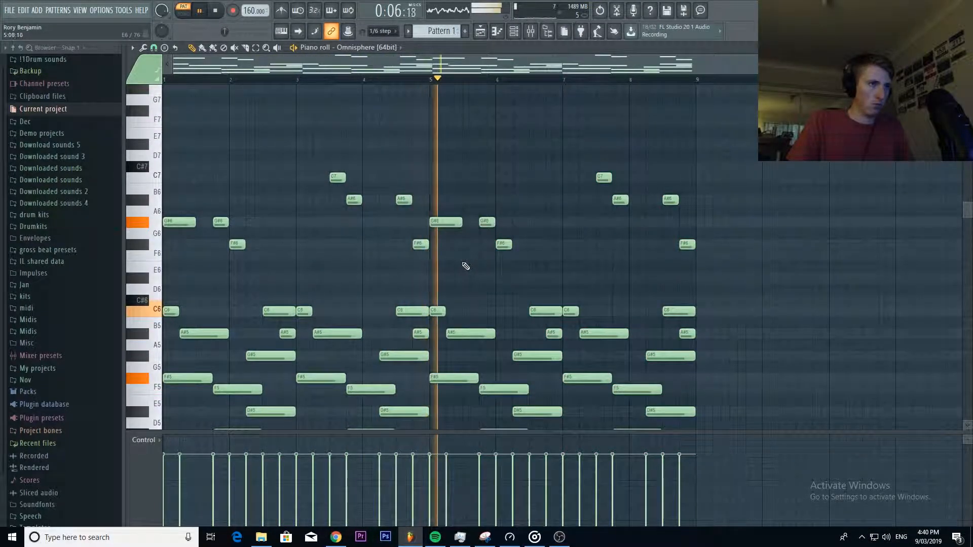
{"action": "key", "text": "space"}
Raise the last top note in bars 4 and 8 to G#6 and listen to the full eight-bar pattern.
{"action": "left_click_drag", "start_coordinate": [422, 247], "coordinate": [422, 223]}
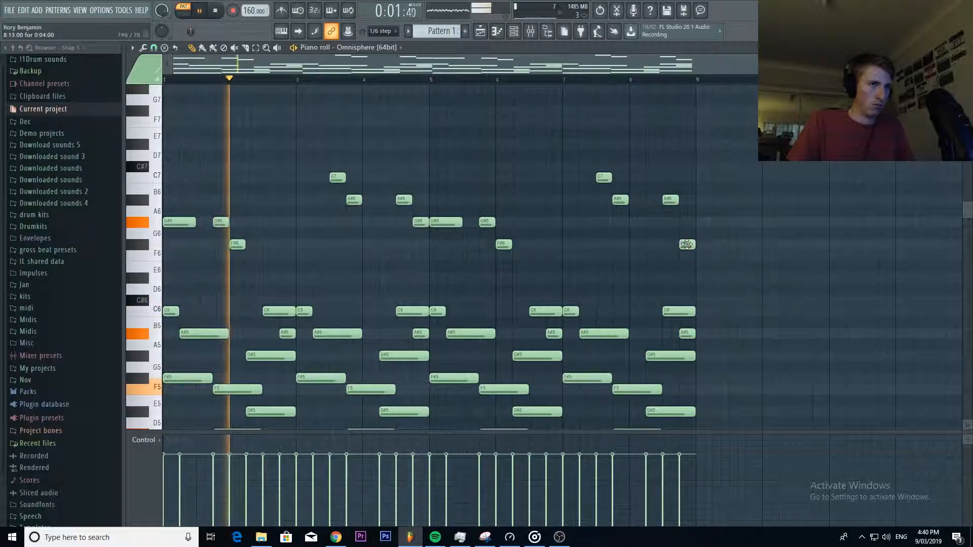
{"action": "left_click_drag", "start_coordinate": [688, 245], "coordinate": [689, 221]}
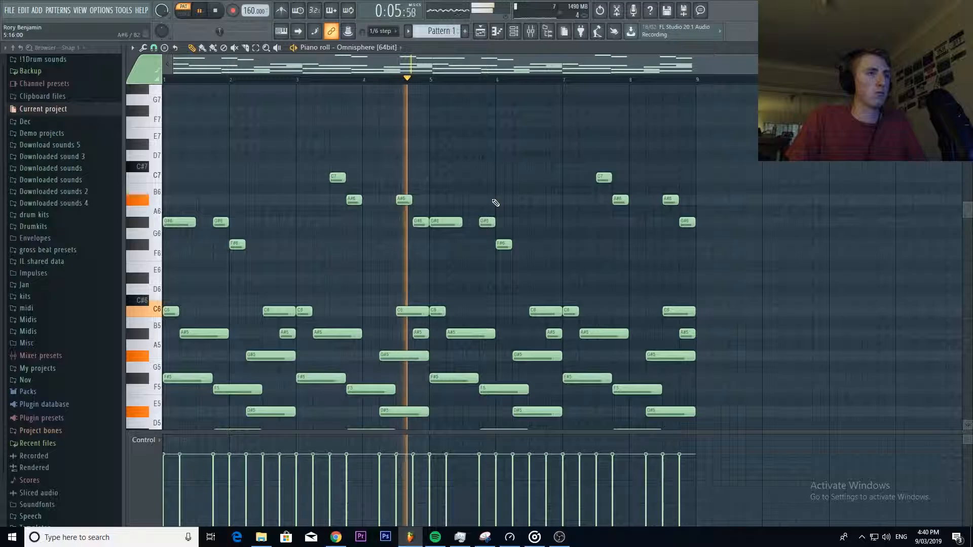
{"action": "key", "text": "space"}
{"action": "scroll", "coordinate": [377, 167], "scroll_direction": "down", "scroll_amount": 3}
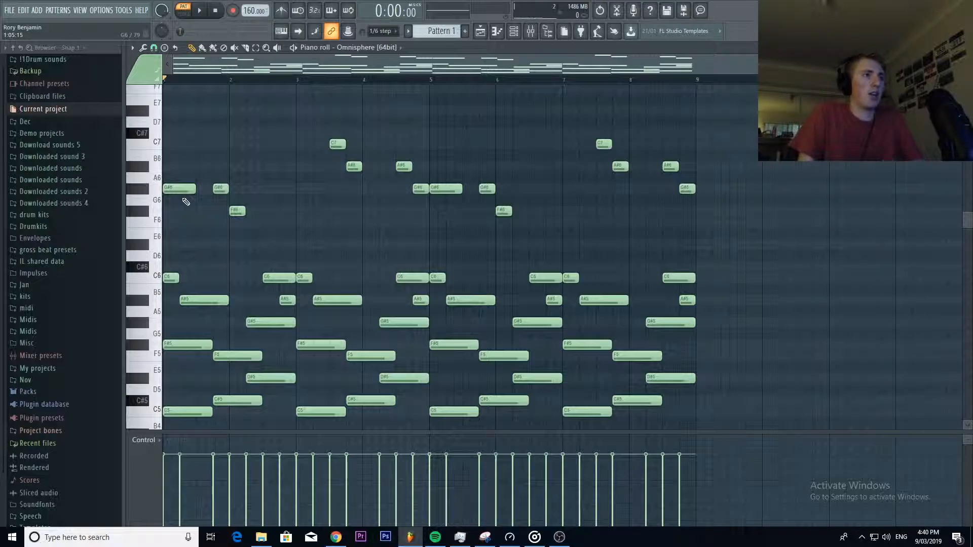
{"action": "scroll", "coordinate": [330, 159], "scroll_direction": "down", "scroll_amount": 3}
{"action": "scroll", "coordinate": [325, 165], "scroll_direction": "up", "scroll_amount": 1}
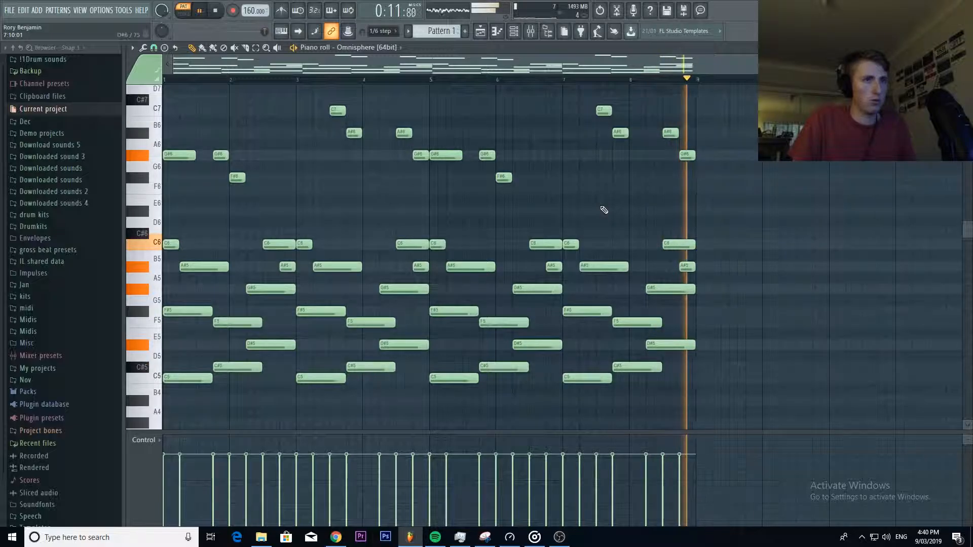
Copy the lowest C5, C#5 and D#5 notes across all eight bars one octave down, aligned with the originals, and play back the pattern.
{"action": "key", "text": "space"}
{"action": "scroll", "coordinate": [531, 210], "scroll_direction": "down", "scroll_amount": 3}
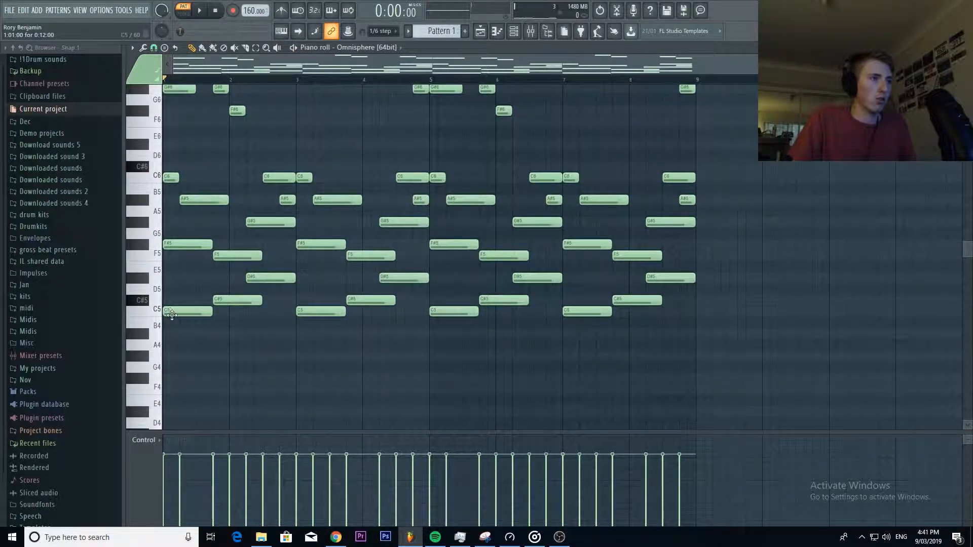
{"action": "left_click_drag", "start_coordinate": [199, 323], "coordinate": [750, 370]}
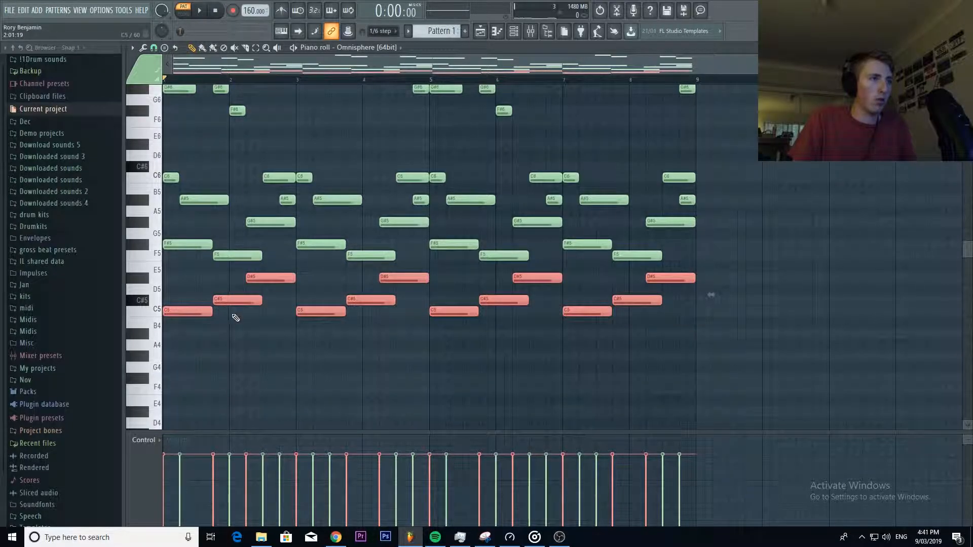
{"action": "left_click_drag", "start_coordinate": [190, 314], "coordinate": [222, 316]}
{"action": "key", "text": "ctrl+Down"}
{"action": "key", "text": "shift+Left"}
{"action": "key", "text": "shift+Left"}
{"action": "key", "text": "shift+Left"}
{"action": "key", "text": "shift+Left"}
{"action": "key", "text": "shift+Left"}
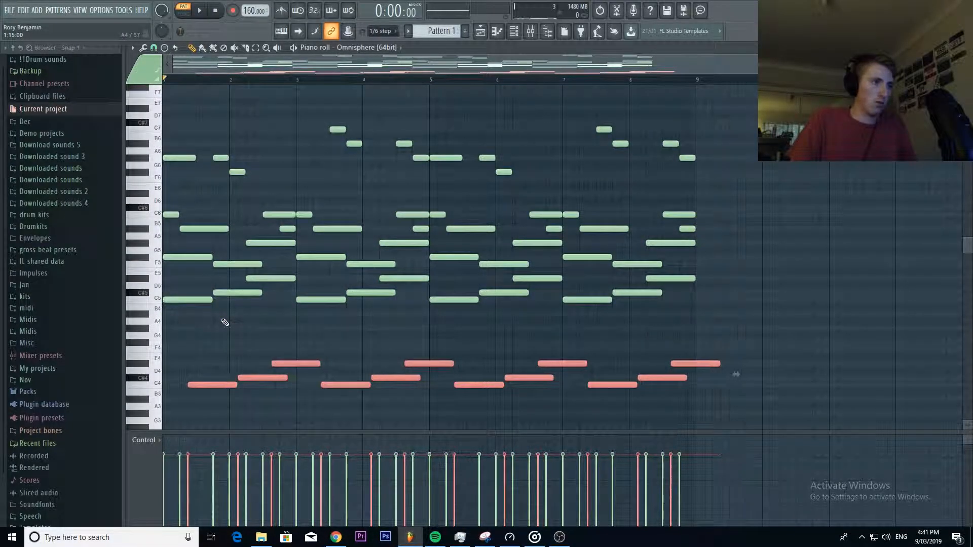
{"action": "key", "text": "shift+Left"}
{"action": "key", "text": "shift+Left"}
{"action": "key", "text": "shift+Left"}
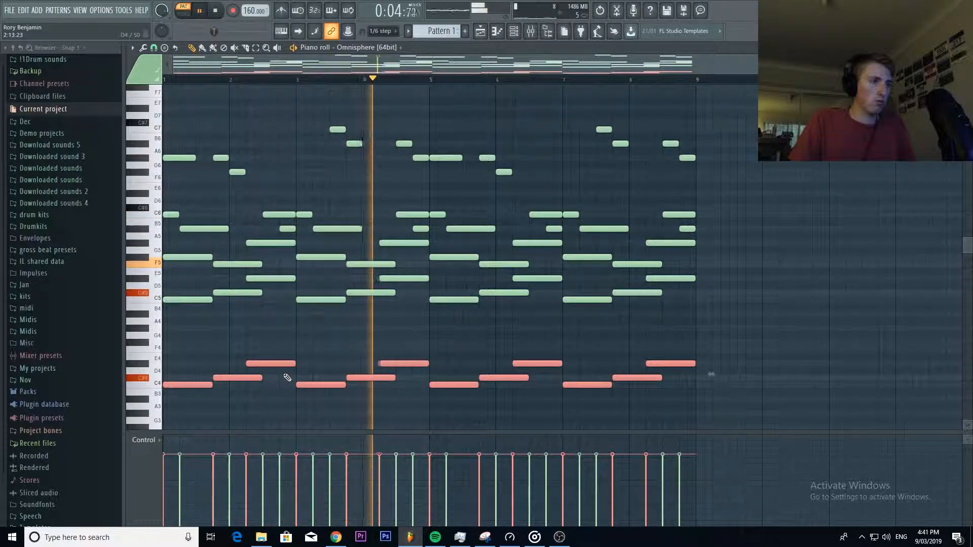
{"action": "key", "text": "space"}
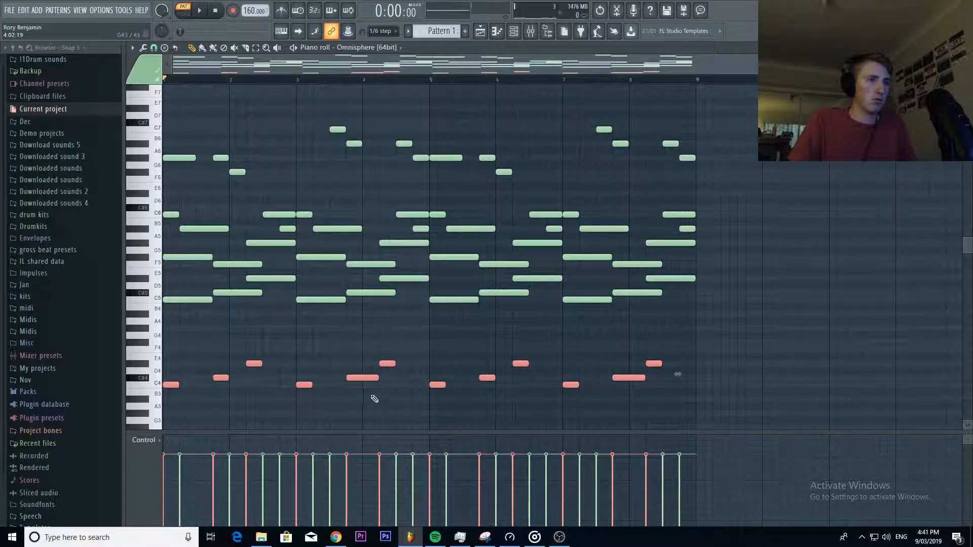
Shorten the copied bass notes in all eight bars, and stretch the C4 and D#4 ones back to full length.
{"action": "left_click_drag", "start_coordinate": [708, 403], "coordinate": [157, 321]}
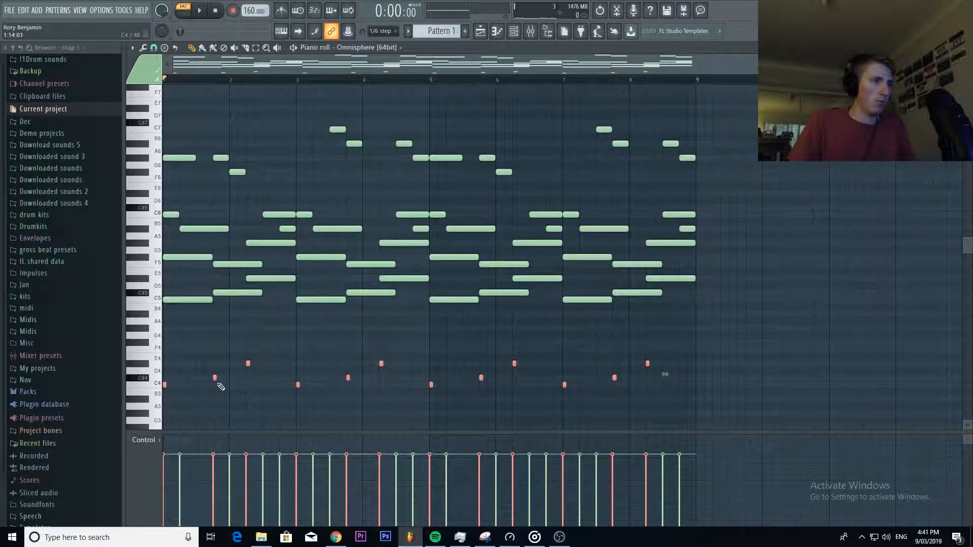
{"action": "left_click", "coordinate": [248, 401], "text": "ctrl"}
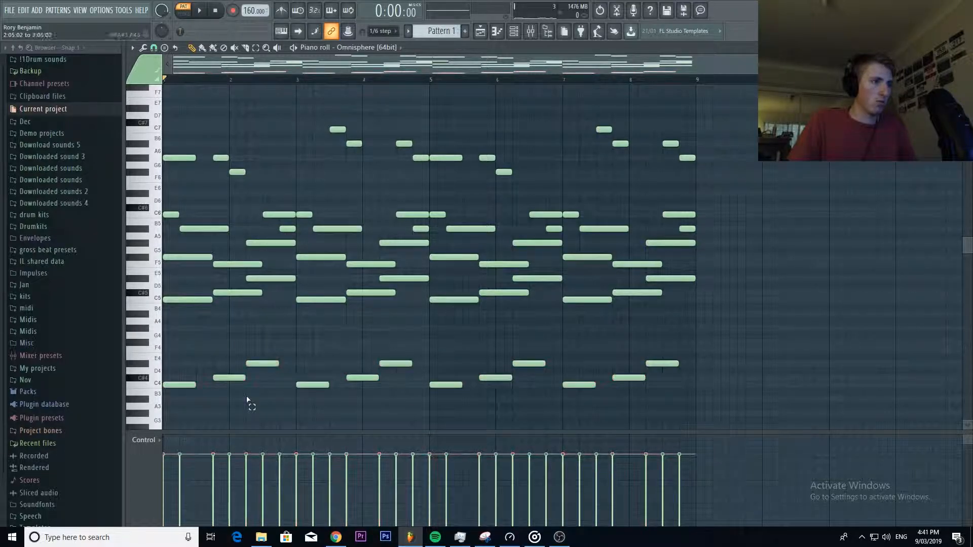
{"action": "left_click", "coordinate": [169, 385]}
{"action": "scroll", "coordinate": [263, 344], "scroll_direction": "down", "scroll_amount": 1}
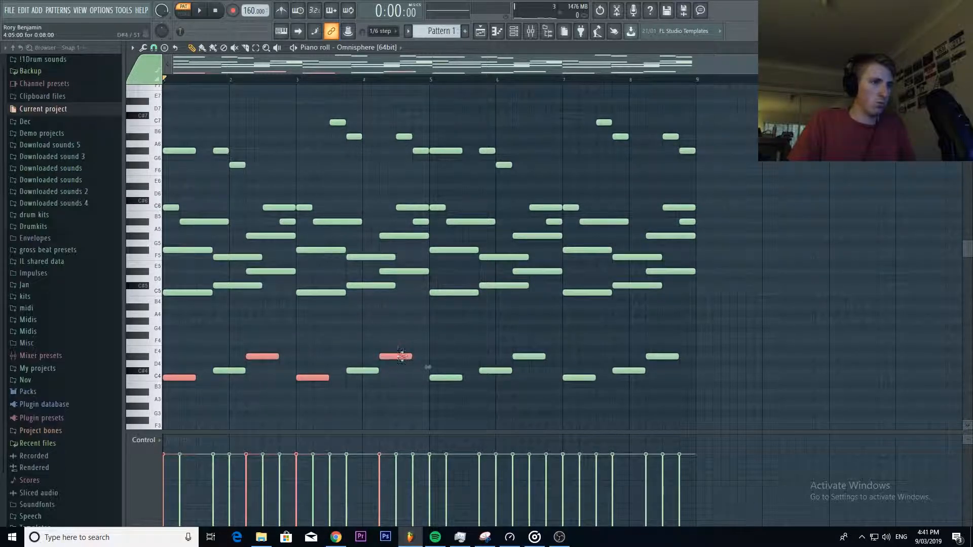
{"action": "double_click", "coordinate": [677, 357]}
{"action": "left_click", "coordinate": [561, 231]}
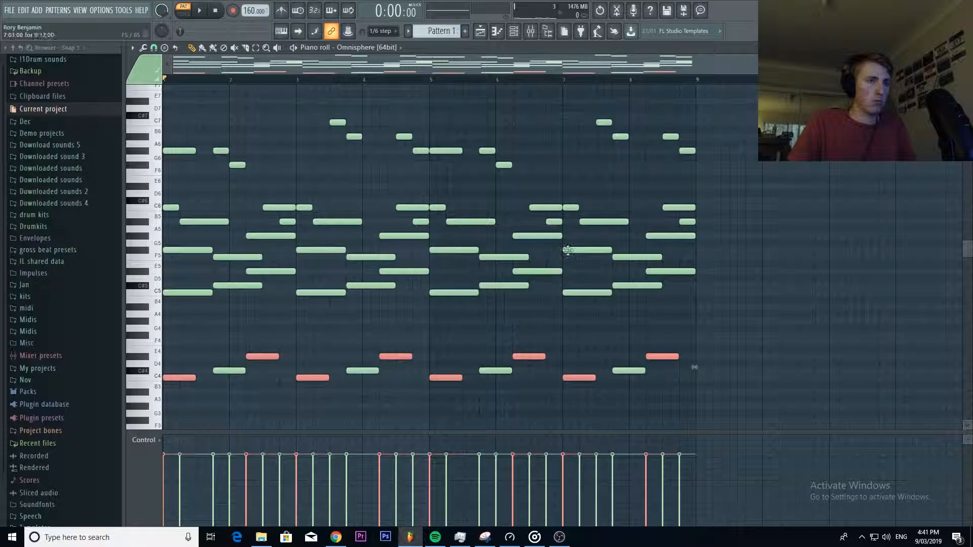
{"action": "left_click", "coordinate": [676, 343], "text": "ctrl"}
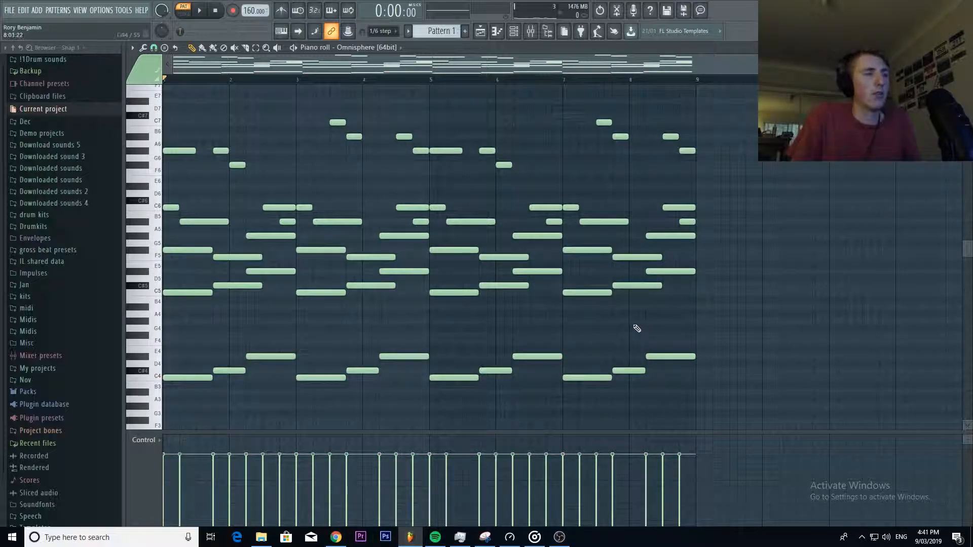
Listen to the full eight-bar pattern and open the dialog for saving it as a MIDI file.
{"action": "key", "text": "space"}
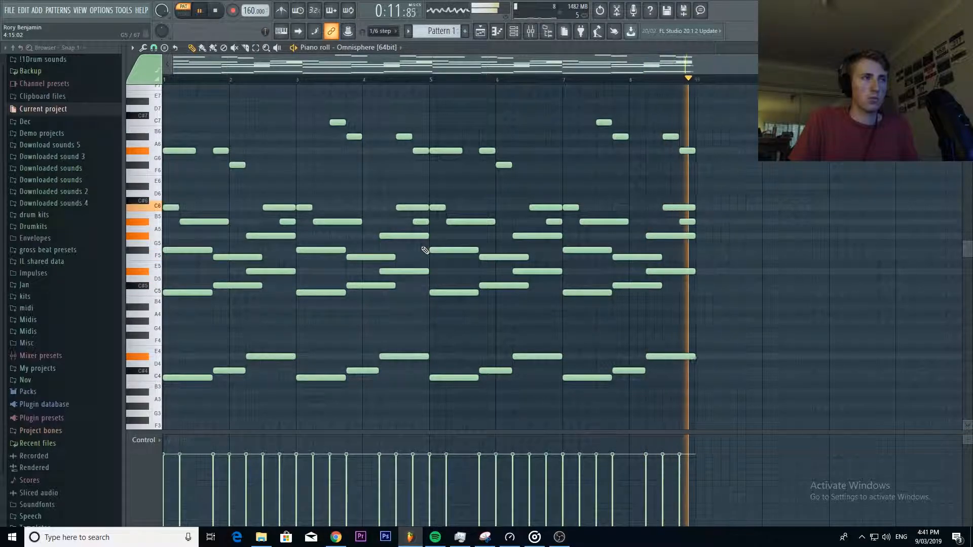
{"action": "key", "text": "space"}
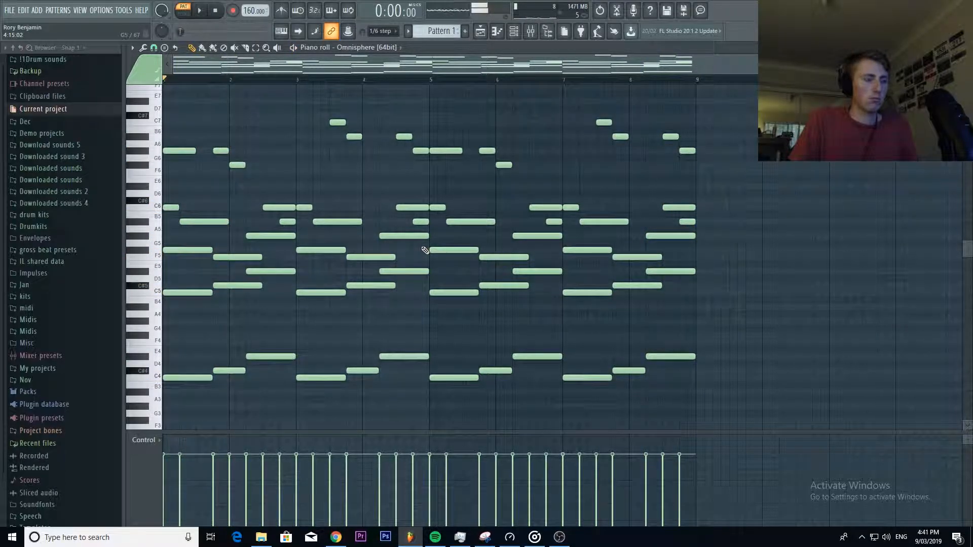
{"action": "key", "text": "ctrl+shift+m"}
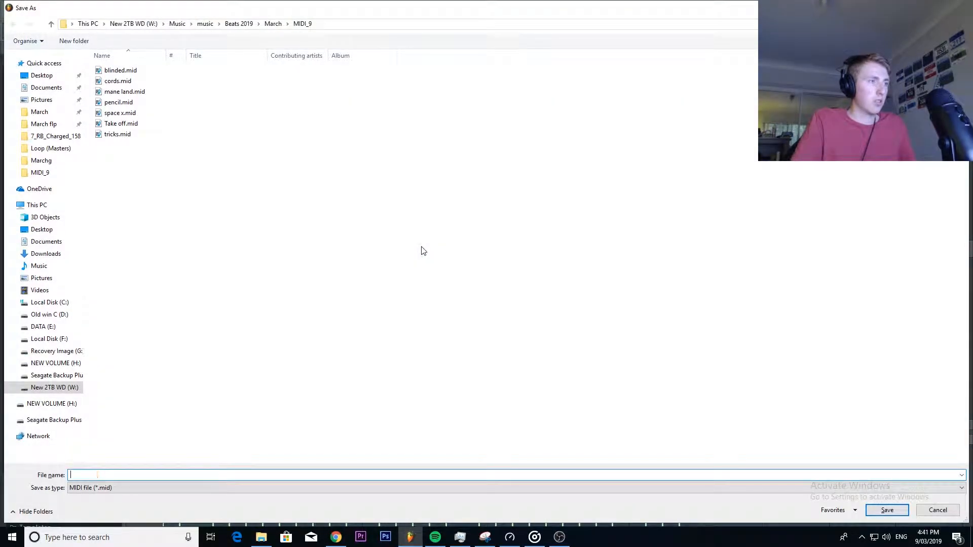
{"action": "key", "text": "Escape"}
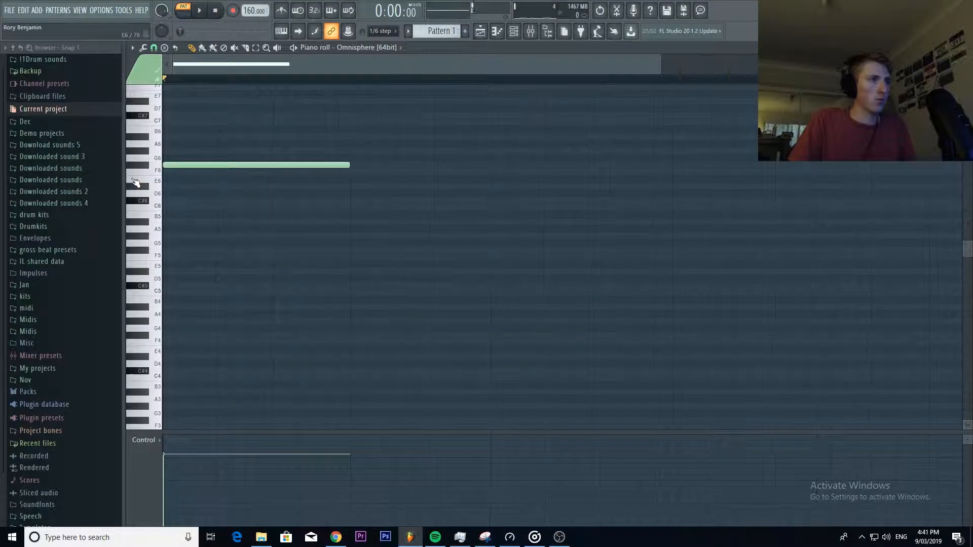
Build a new opening chord of F#6, D#6, C6 and G#5 in the emptied piano roll, lower it one octave and play it.
{"action": "left_click_drag", "start_coordinate": [968, 80], "coordinate": [968, 69]}
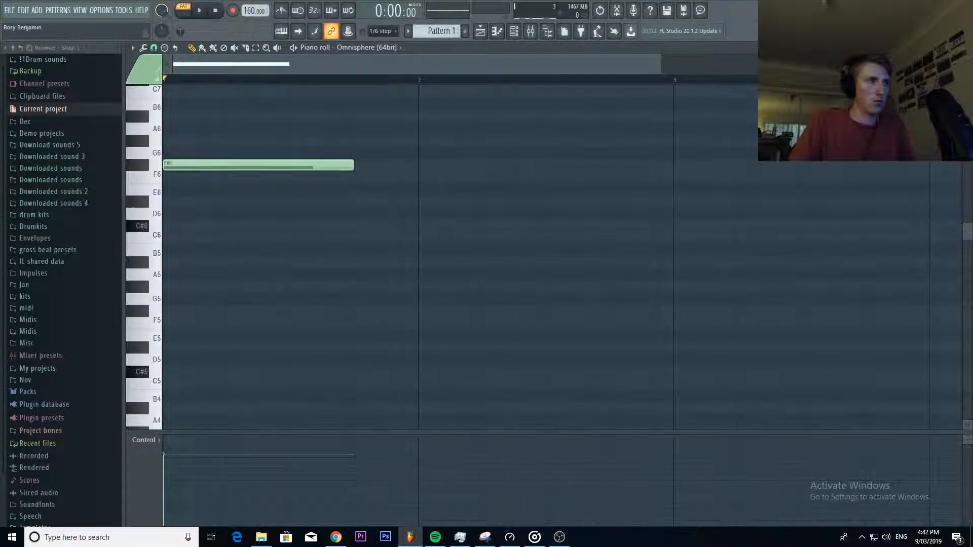
{"action": "scroll", "coordinate": [320, 223], "scroll_direction": "down", "scroll_amount": 2}
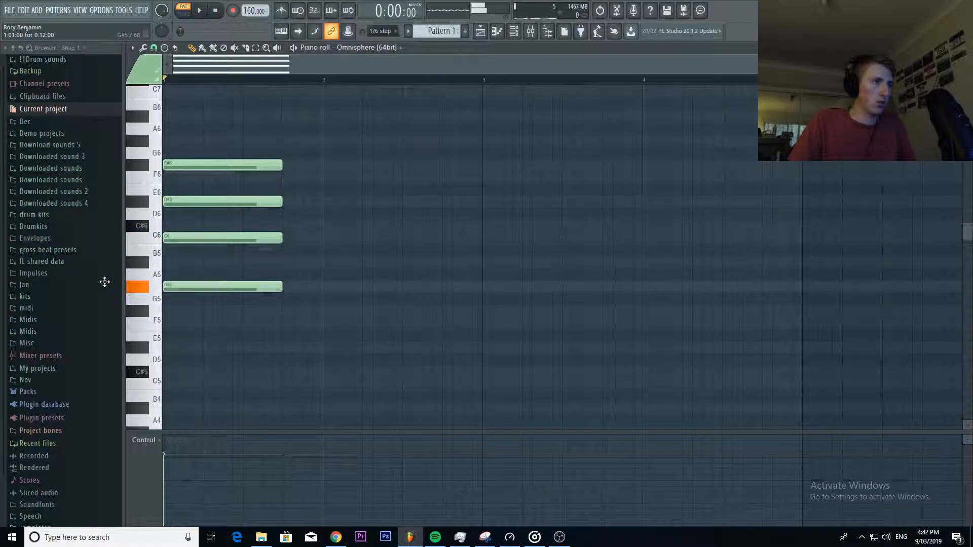
{"action": "key", "text": "ctrl+Down"}
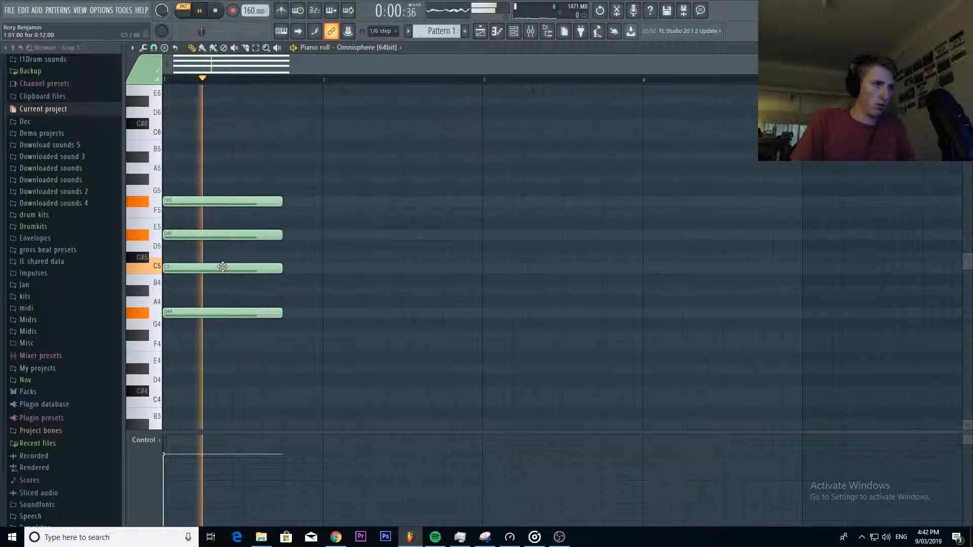
{"action": "key", "text": "space"}
Duplicate the opening chord directly after itself and place a third, shortened copy at the end of bar 2.
{"action": "key", "text": "ctrl+a"}
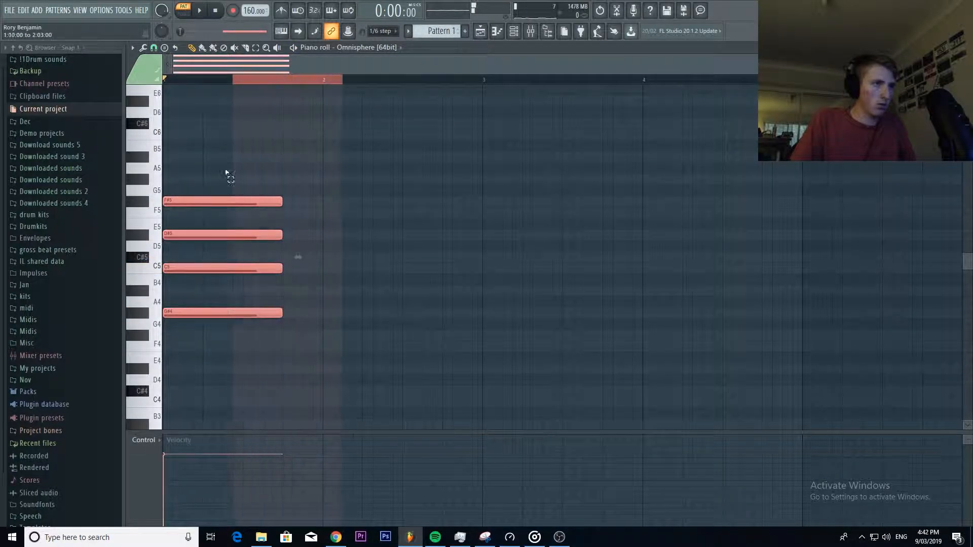
{"action": "key", "text": "ctrl+d"}
{"action": "mouse_move", "coordinate": [228, 175]}
{"action": "left_mouse_down"}
{"action": "mouse_move", "coordinate": [239, 318]}
{"action": "mouse_move", "coordinate": [281, 327]}
{"action": "mouse_move", "coordinate": [470, 317]}
{"action": "left_mouse_up"}
{"action": "key", "text": "space"}
{"action": "key", "text": "space"}
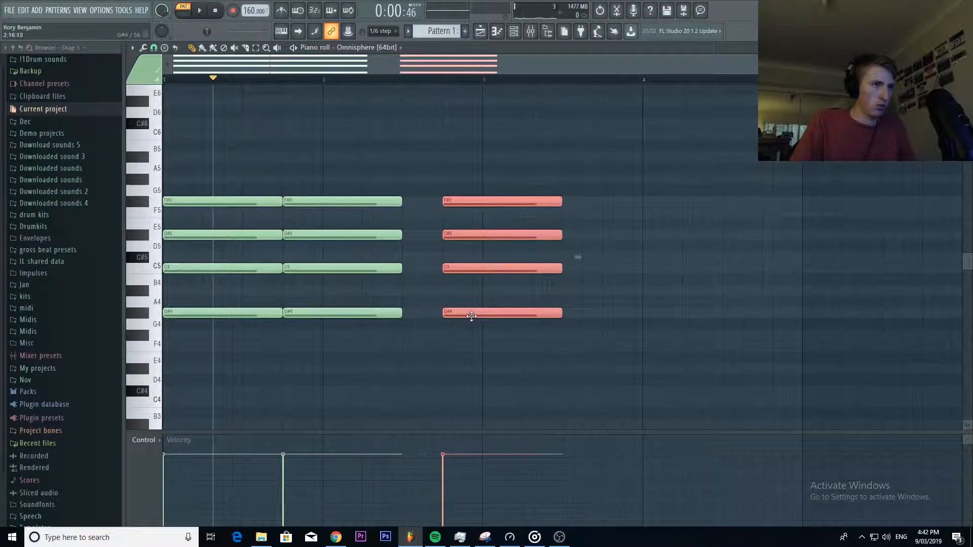
{"action": "left_click_drag", "start_coordinate": [511, 152], "coordinate": [543, 364]}
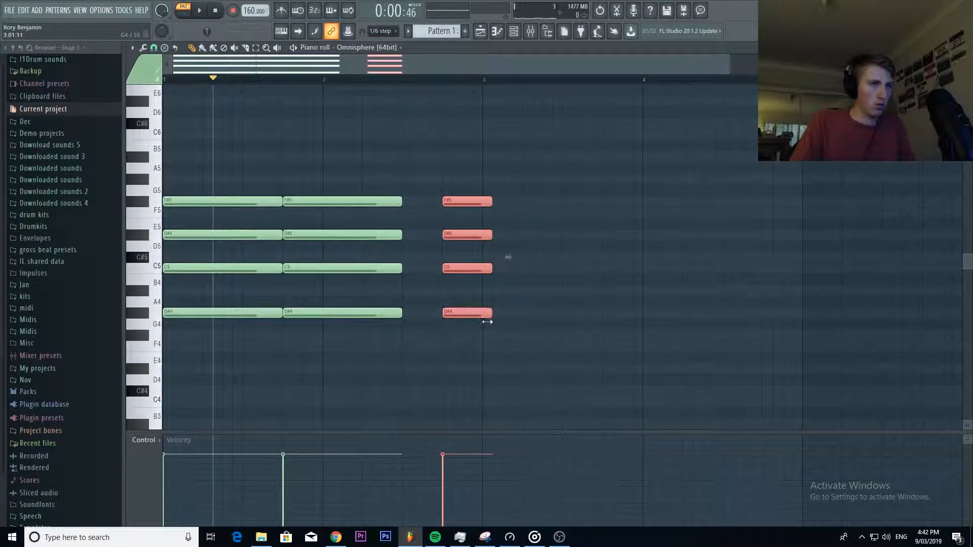
Repeat the two-bar chord pattern until it fills eight bars and listen to the result.
{"action": "key", "text": "ctrl+b"}
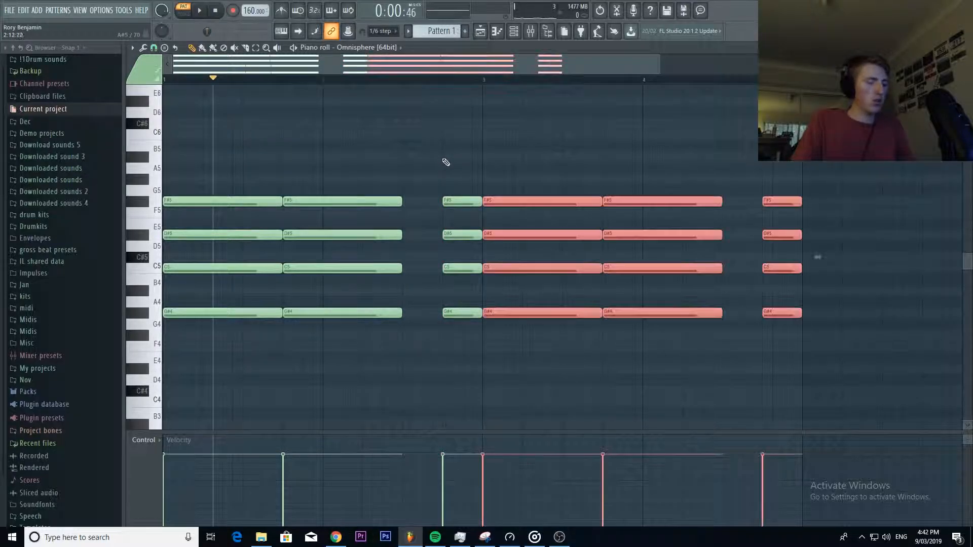
{"action": "key", "text": "ctrl+b"}
{"action": "left_click", "coordinate": [459, 143], "text": "ctrl"}
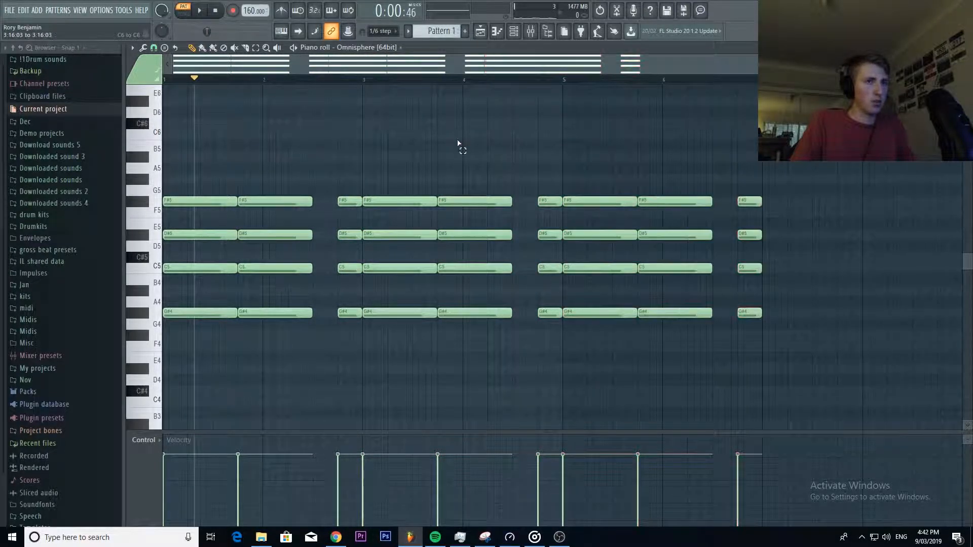
{"action": "left_click_drag", "start_coordinate": [608, 183], "coordinate": [767, 324]}
{"action": "key", "text": "ctrl+b"}
{"action": "left_click", "coordinate": [549, 154], "text": "ctrl"}
{"action": "key", "text": "space"}
{"action": "scroll", "coordinate": [324, 142], "scroll_direction": "down", "scroll_amount": 1}
{"action": "key", "text": "space"}
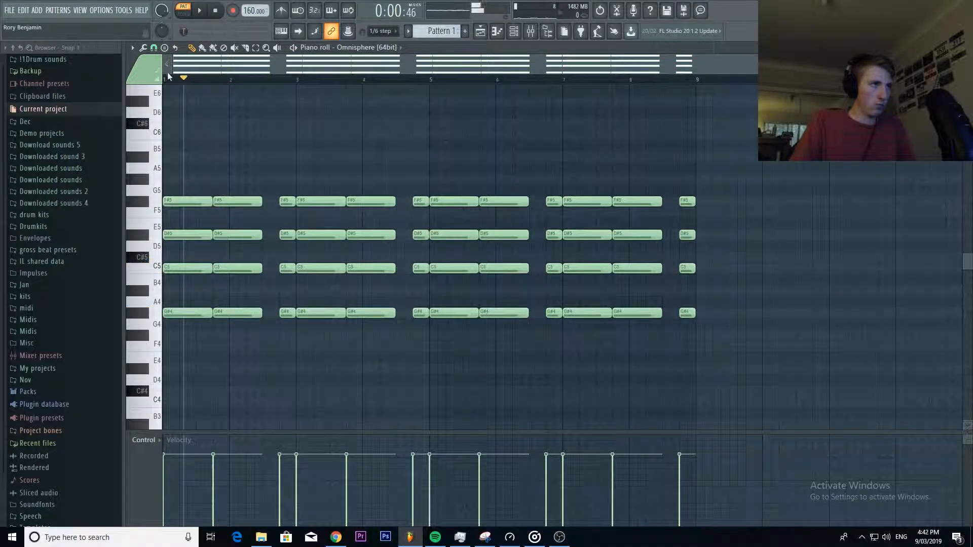
{"action": "key", "text": "space"}
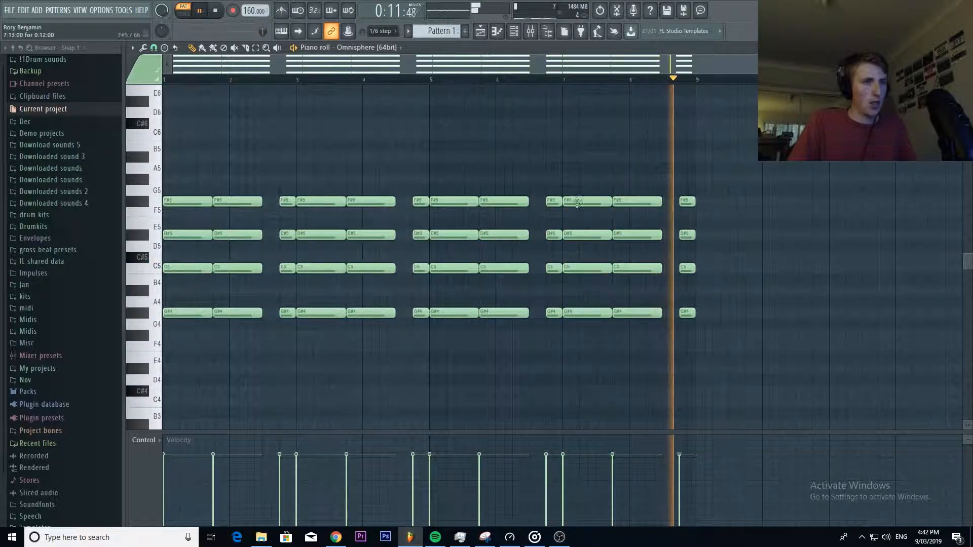
{"action": "key", "text": "space"}
Change the long chord running from bar 3 into bar 4 to G#5, F5, C#5 and A#4, and play back the pattern.
{"action": "left_click_drag", "start_coordinate": [375, 186], "coordinate": [354, 316]}
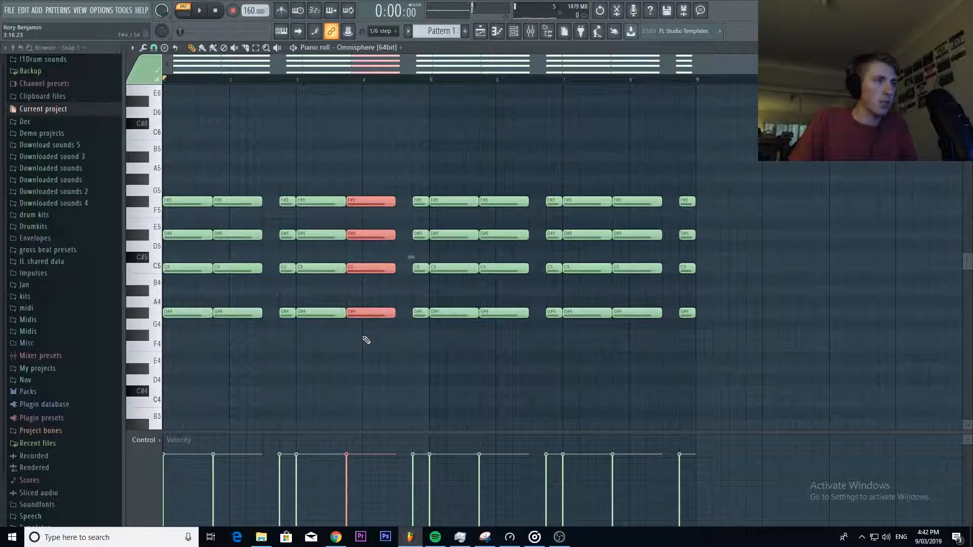
{"action": "key", "text": "Up"}
{"action": "key", "text": "Up"}
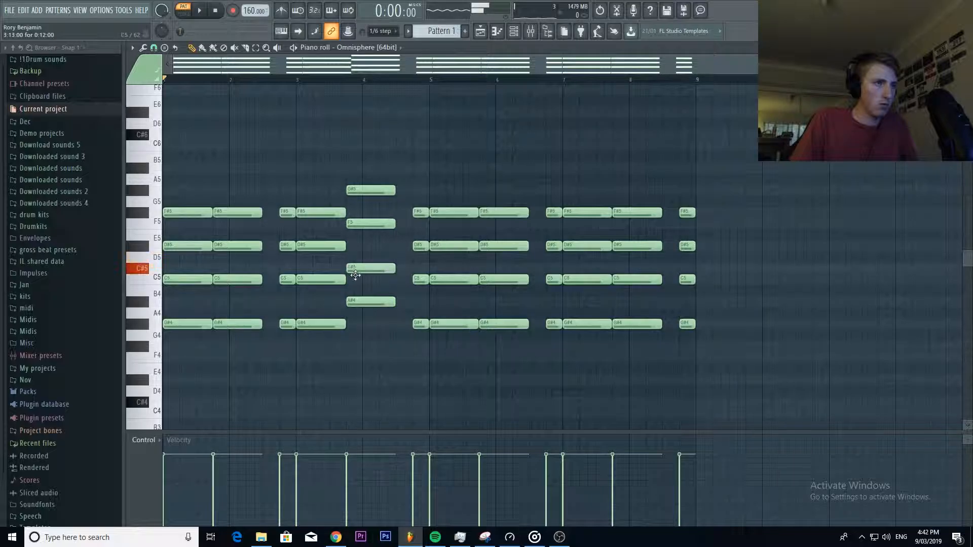
{"action": "key", "text": "space"}
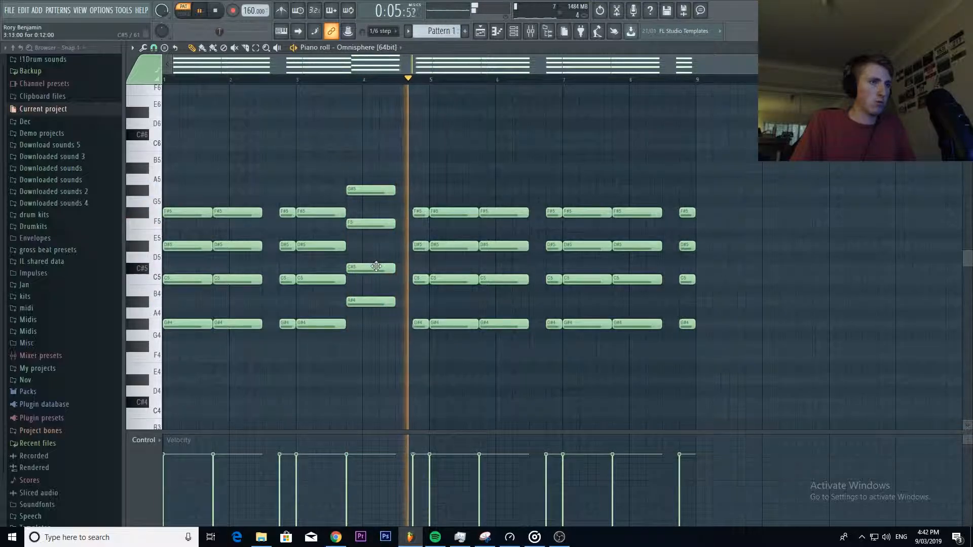
Change bar 4's last short chord to G#5, F5, C#5 and A#4, apply both chord changes to bars 7 and 8, and play back.
{"action": "left_click_drag", "start_coordinate": [408, 203], "coordinate": [425, 340]}
{"action": "key", "text": "shift+Up"}
{"action": "key", "text": "shift+Up"}
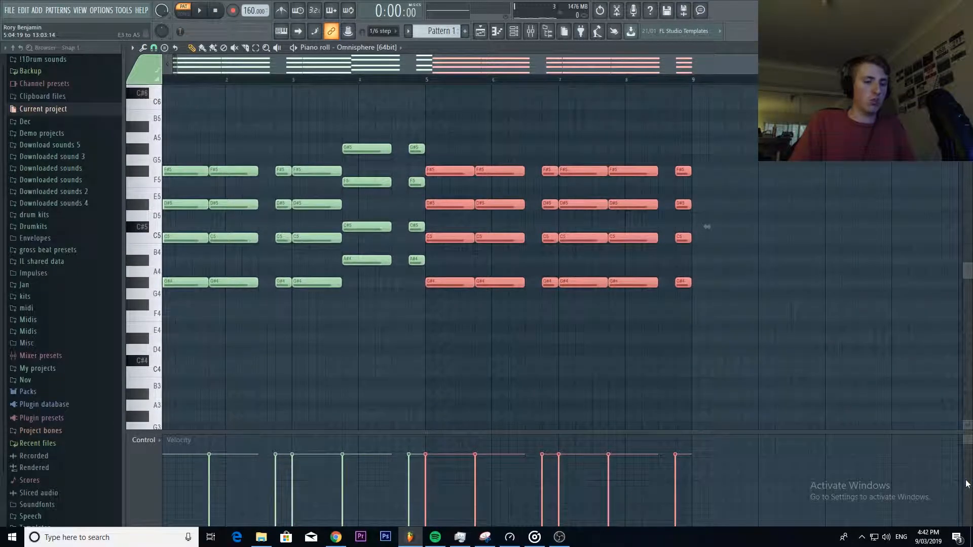
{"action": "key", "text": "space"}
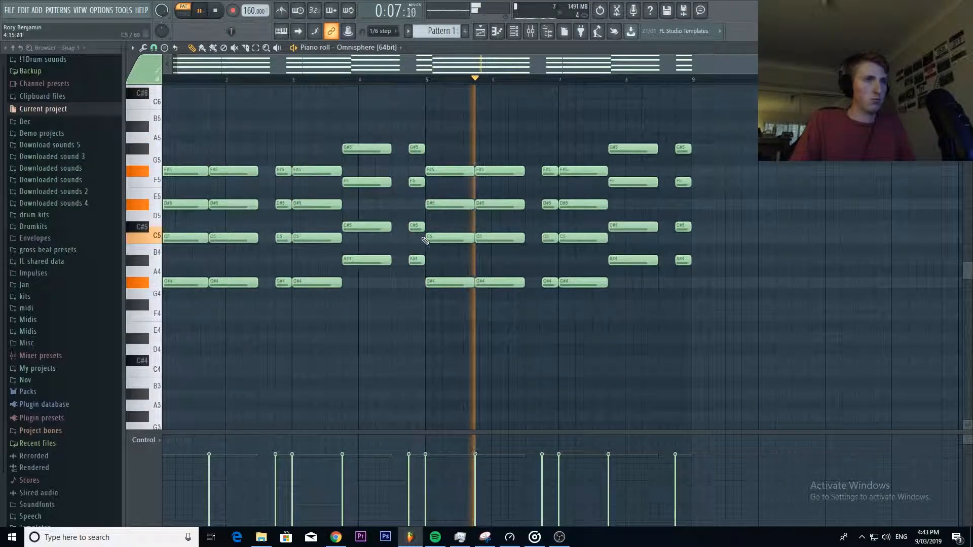
{"action": "key", "text": "space"}
Place a short F#6 melody note at the start of bar 1, above the opening chord, and audition it.
{"action": "scroll", "coordinate": [408, 233], "scroll_direction": "up", "scroll_amount": 4}
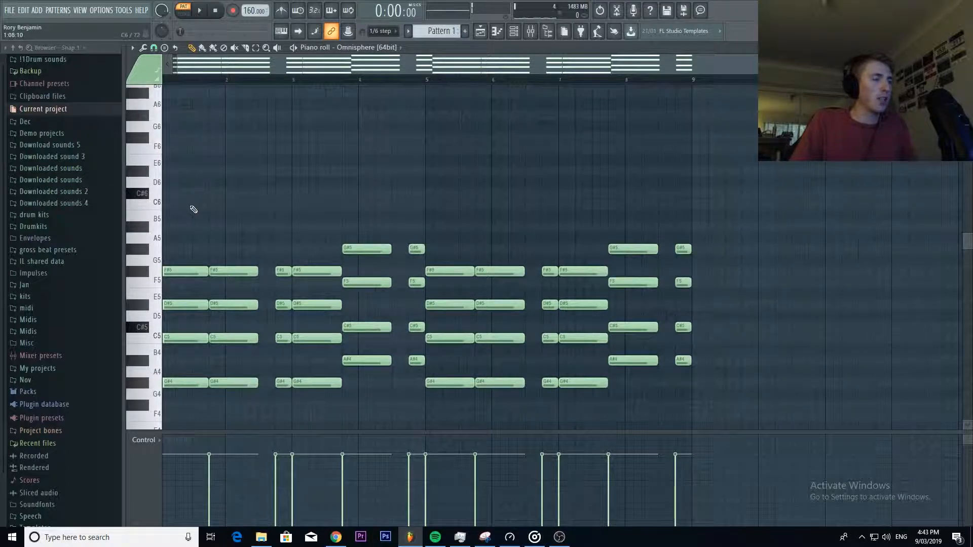
{"action": "left_click", "coordinate": [167, 148]}
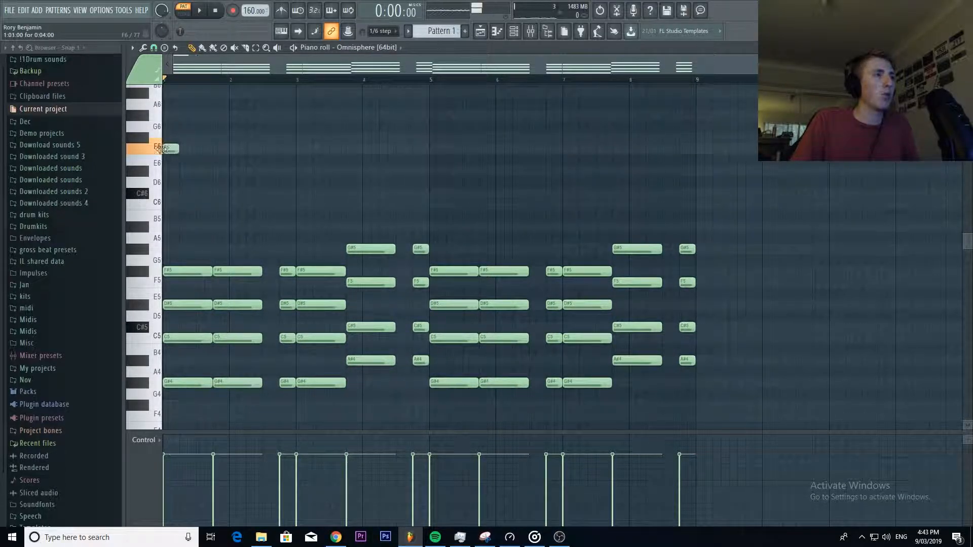
{"action": "left_click", "coordinate": [172, 149]}
{"action": "key", "text": "space"}
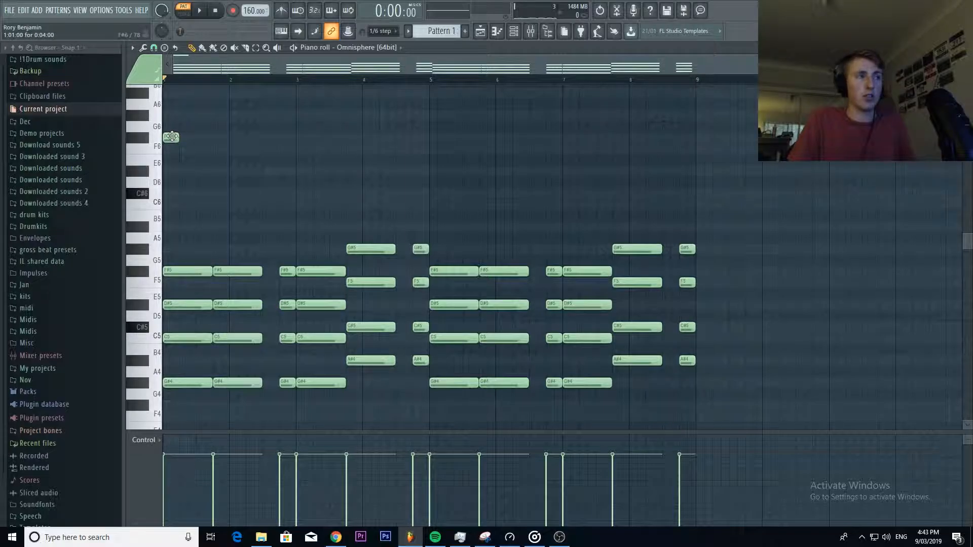
{"action": "left_click_drag", "start_coordinate": [168, 149], "coordinate": [167, 138]}
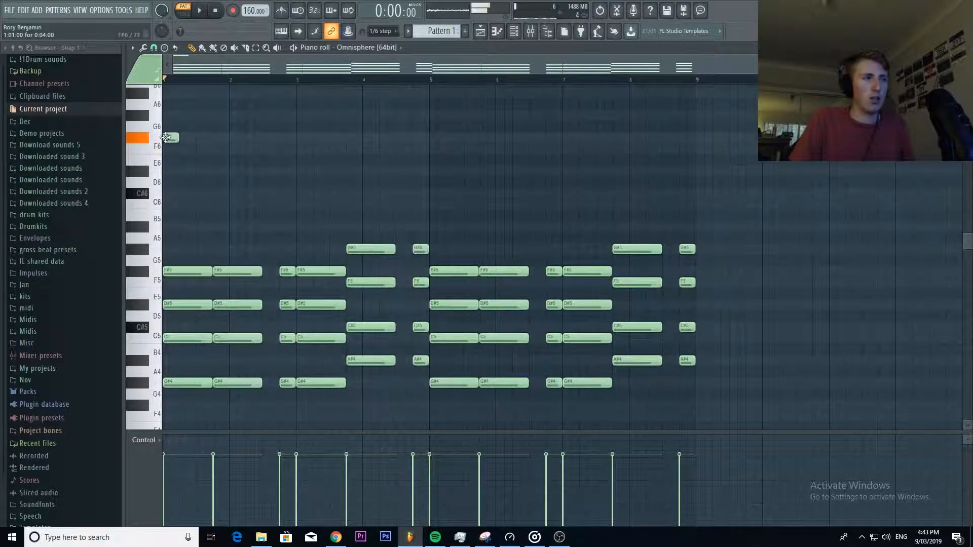
{"action": "key", "text": "space"}
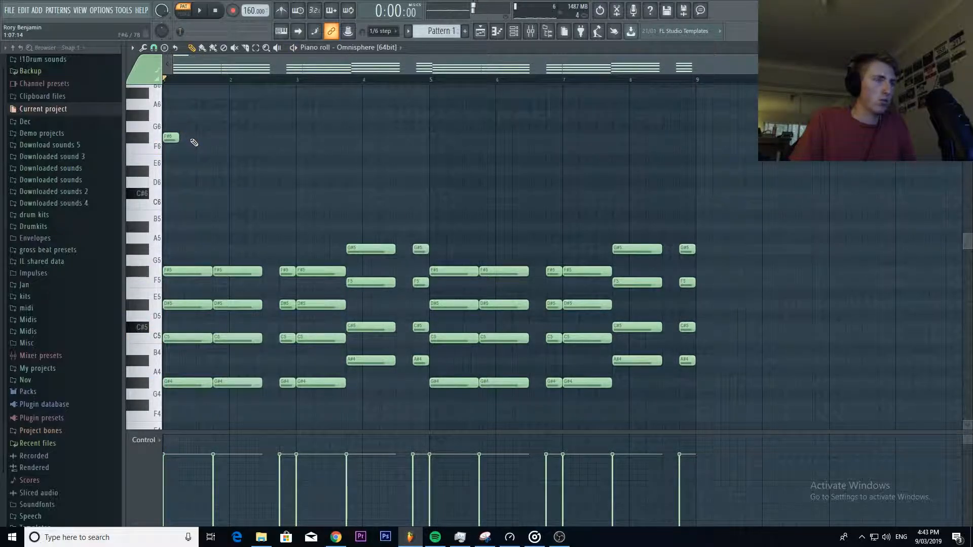
Add short G#6 and F6 notes back to back in the second half of bar 1, then play the phrase.
{"action": "left_click", "coordinate": [206, 148]}
{"action": "key", "text": "space"}
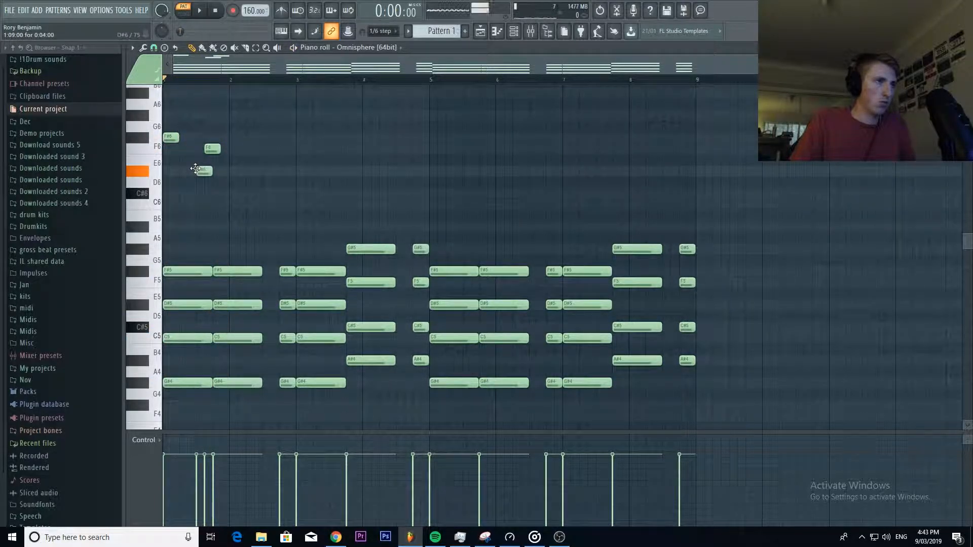
{"action": "key", "text": "space"}
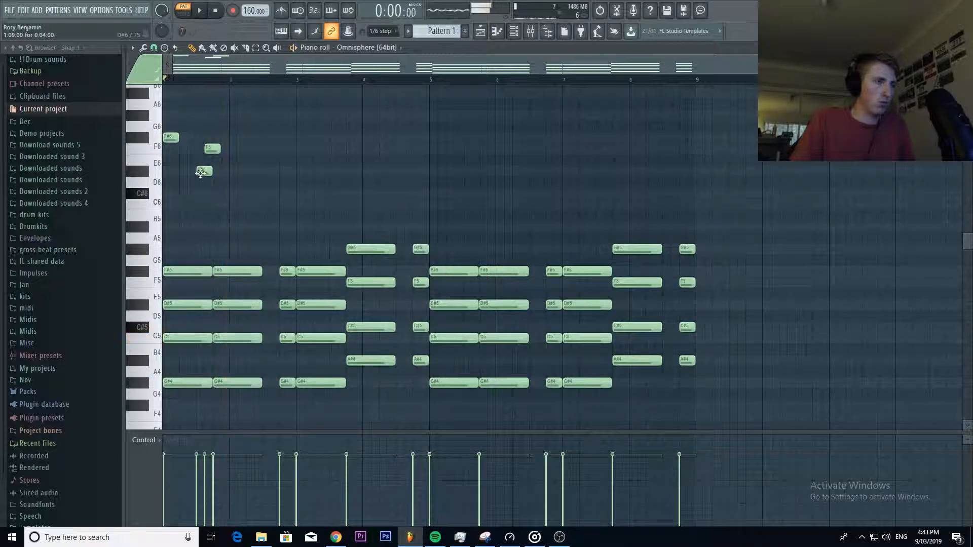
{"action": "key", "text": "space"}
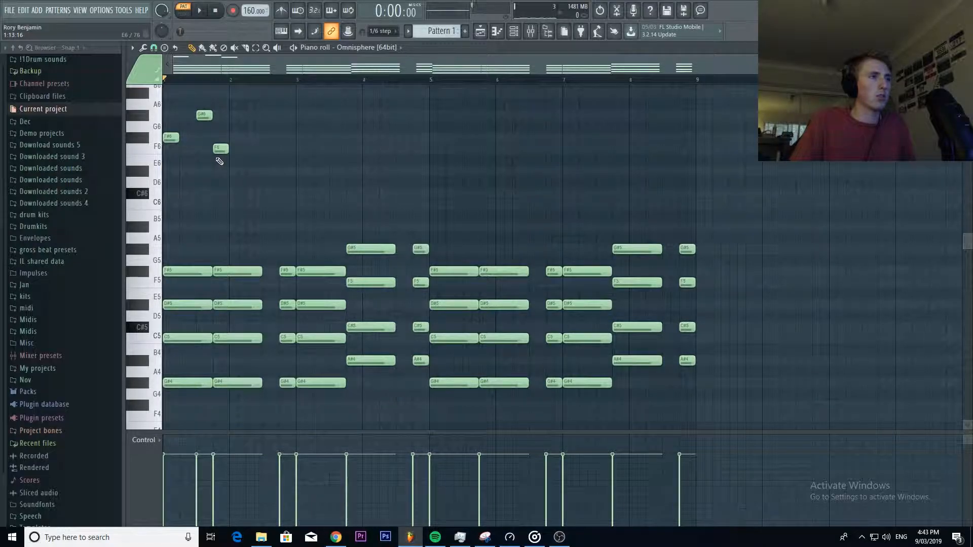
{"action": "key", "text": "space"}
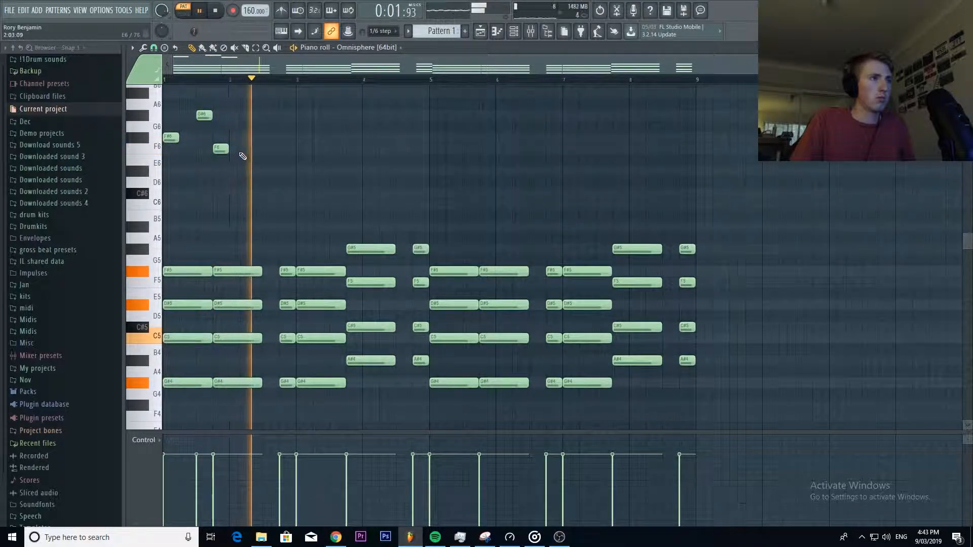
Add another short F6 note in the first half of bar 2 and replay the melody from the start.
{"action": "key", "text": "space"}
{"action": "left_click", "coordinate": [252, 149]}
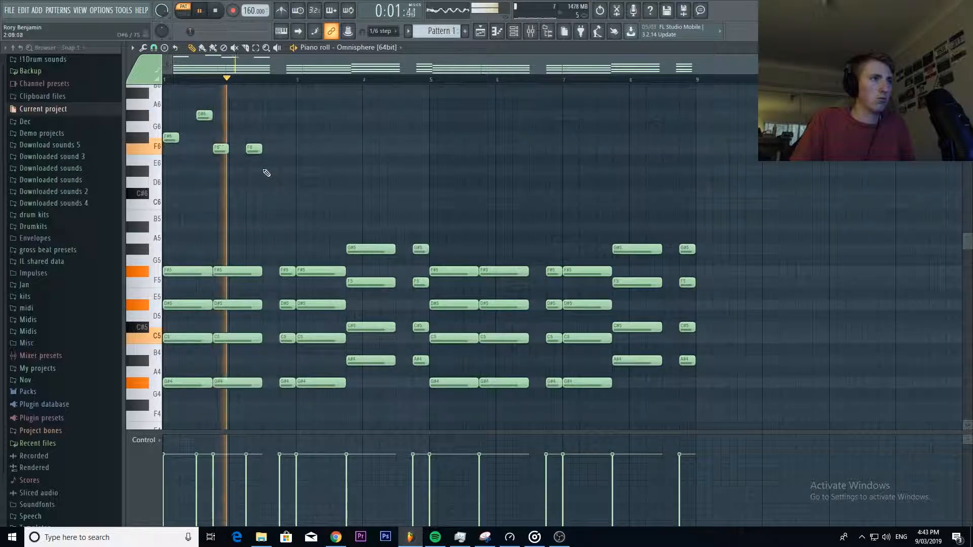
{"action": "key", "text": "space"}
{"action": "key", "text": "space"}
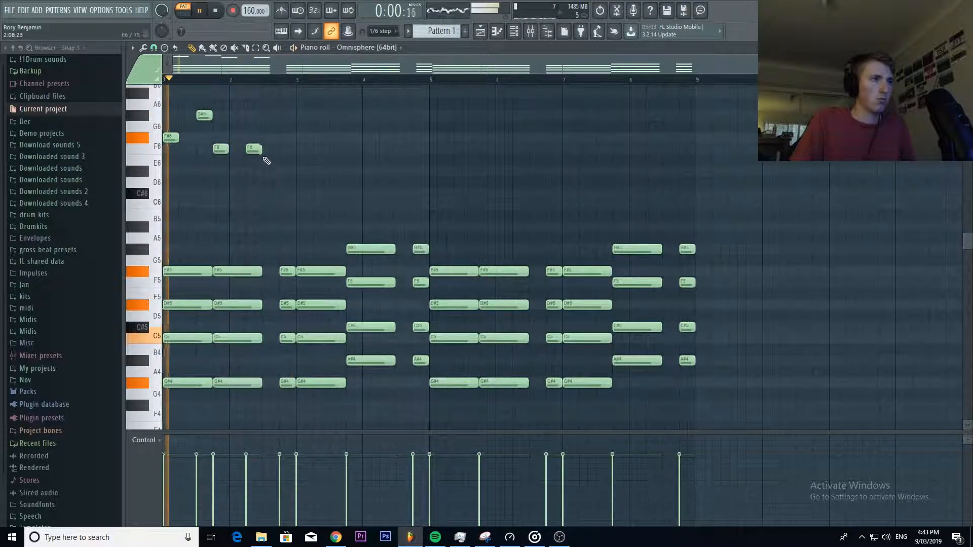
Try a short F#6 note directly after bar 2's F6 and play it back.
{"action": "left_click", "coordinate": [266, 150]}
{"action": "key", "text": "space"}
{"action": "key", "text": "space"}
{"action": "left_click_drag", "start_coordinate": [266, 151], "coordinate": [266, 140]}
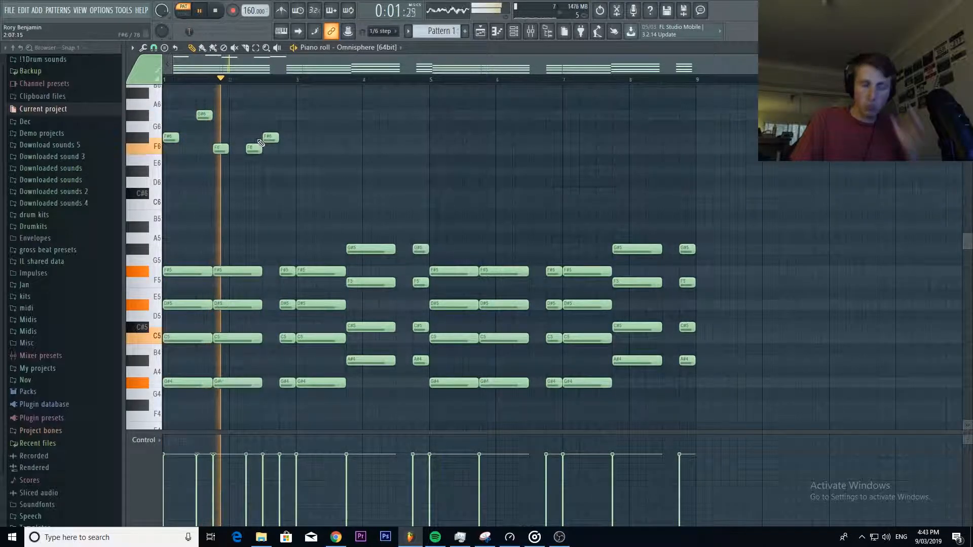
{"action": "key", "text": "space"}
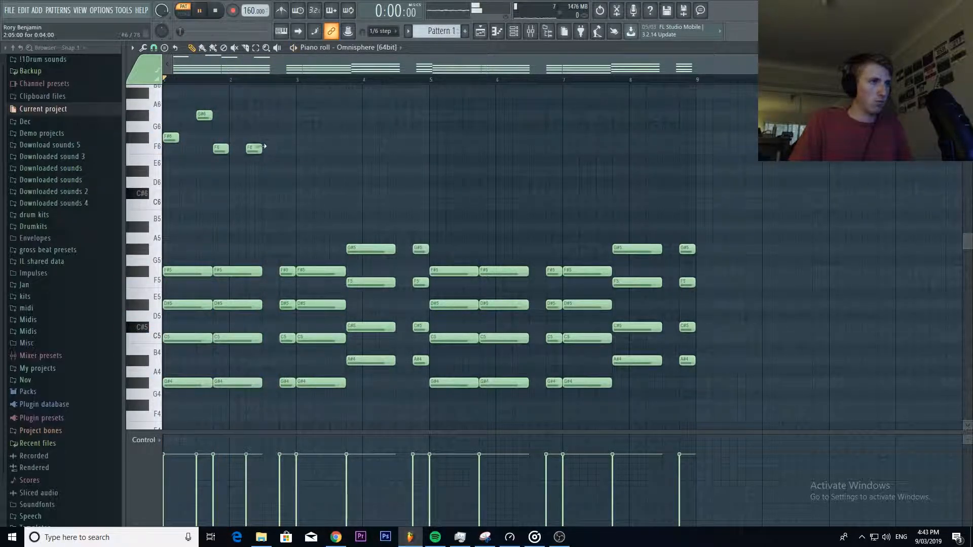
Halve bar 1's F6, follow it with an equally short D#6, and move bar 2's F6 to the bar's start.
{"action": "key", "text": "space"}
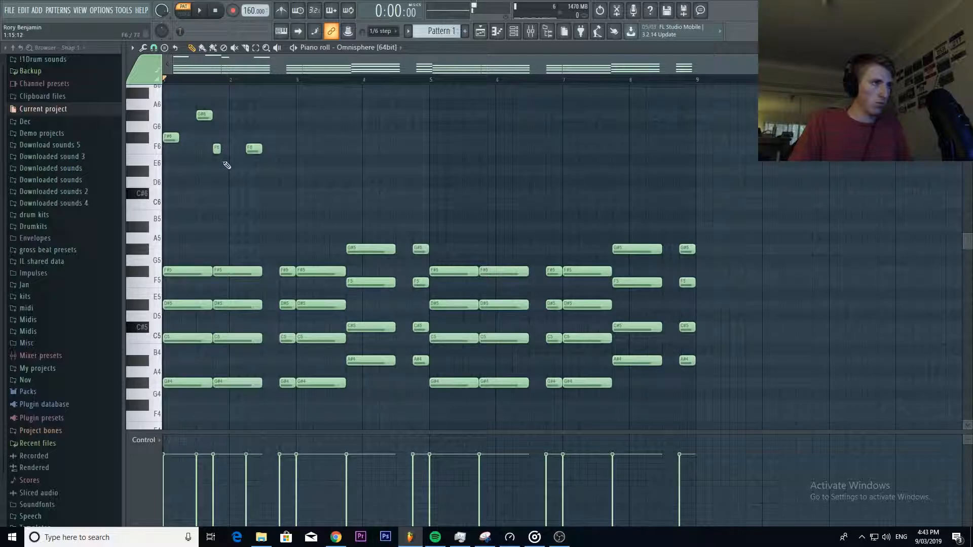
{"action": "key", "text": "space"}
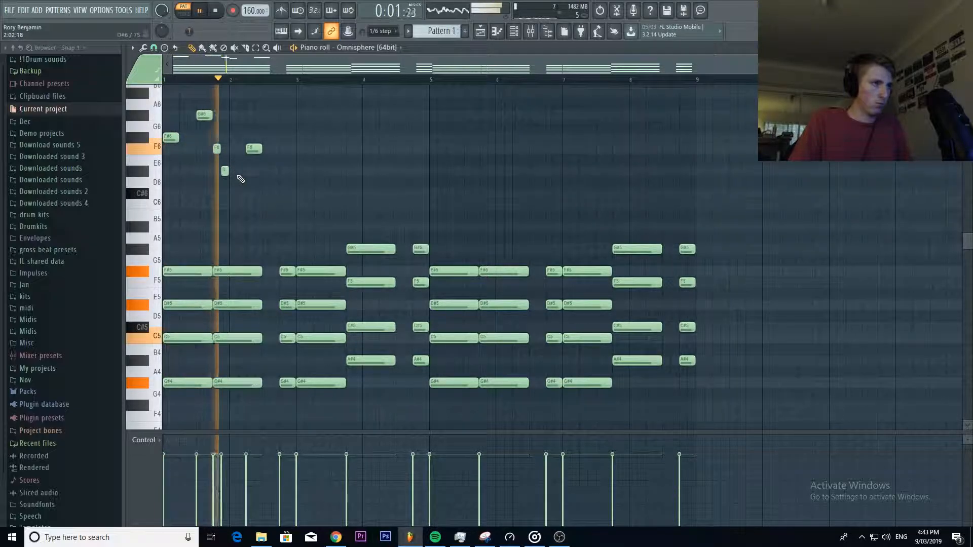
{"action": "key", "text": "space"}
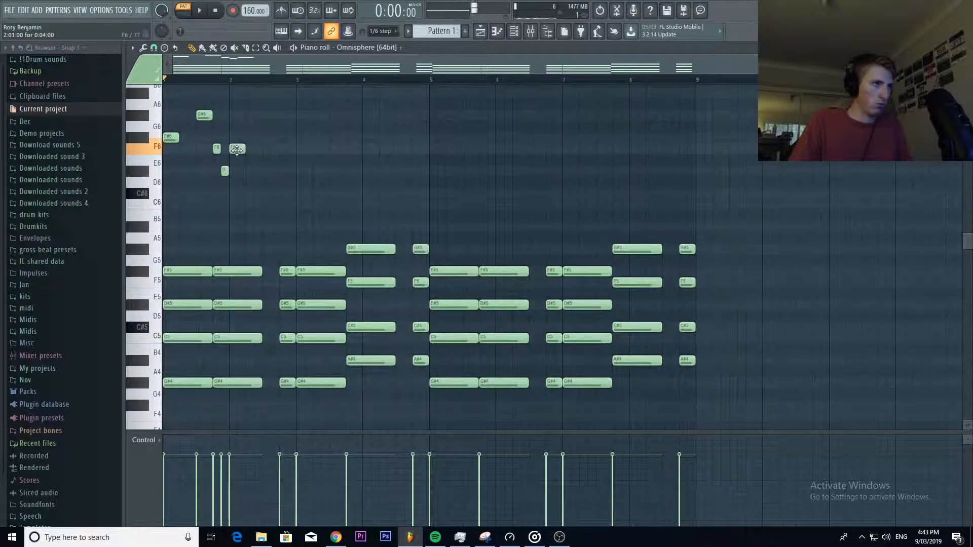
{"action": "key", "text": "space"}
Extend bar 2's F6 to fill the whole bar, duplicate the two-bar melody into bars 3 and 4, and play it.
{"action": "left_click_drag", "start_coordinate": [245, 149], "coordinate": [191, 108]}
{"action": "key", "text": "space"}
{"action": "key", "text": "ctrl+b"}
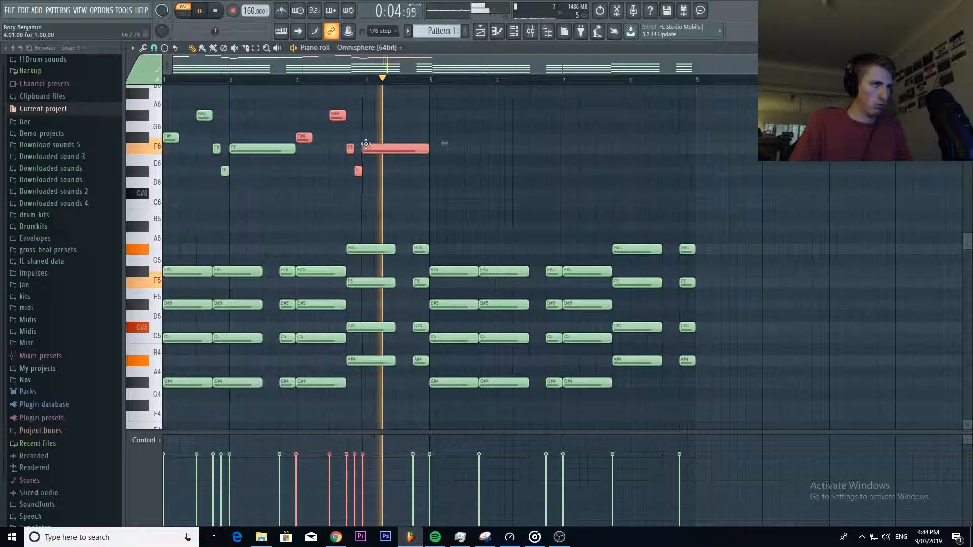
{"action": "left_click", "coordinate": [250, 143]}
{"action": "key", "text": "space"}
{"action": "key", "text": "space"}
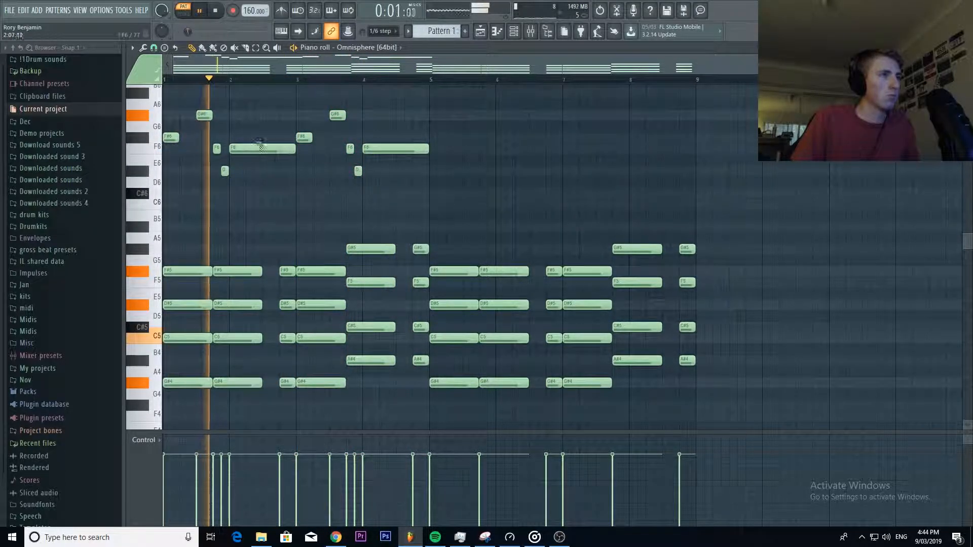
Shorten bar 2's F6 to half a bar, overlapping its end with a very short C6, followed by an equally short D#6.
{"action": "left_click", "coordinate": [258, 116]}
{"action": "key", "text": "space"}
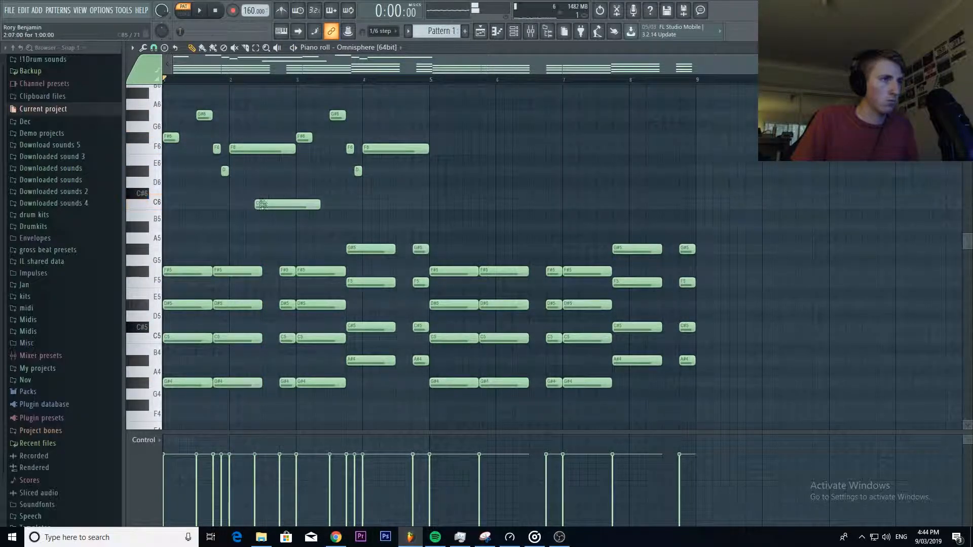
{"action": "key", "text": "space"}
{"action": "left_click_drag", "start_coordinate": [268, 169], "coordinate": [330, 208]}
{"action": "left_click_drag", "start_coordinate": [328, 170], "coordinate": [255, 204]}
{"action": "key", "text": "space"}
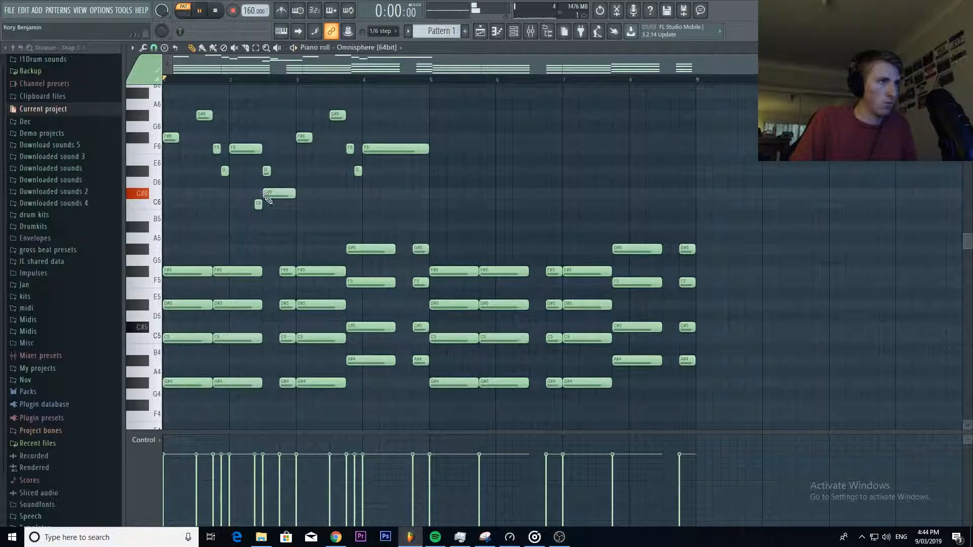
Try lower pitches for bar 2's closing note, settle on F#6 running to the end of the bar, and play back.
{"action": "key", "text": "space"}
{"action": "left_click_drag", "start_coordinate": [264, 197], "coordinate": [271, 229]}
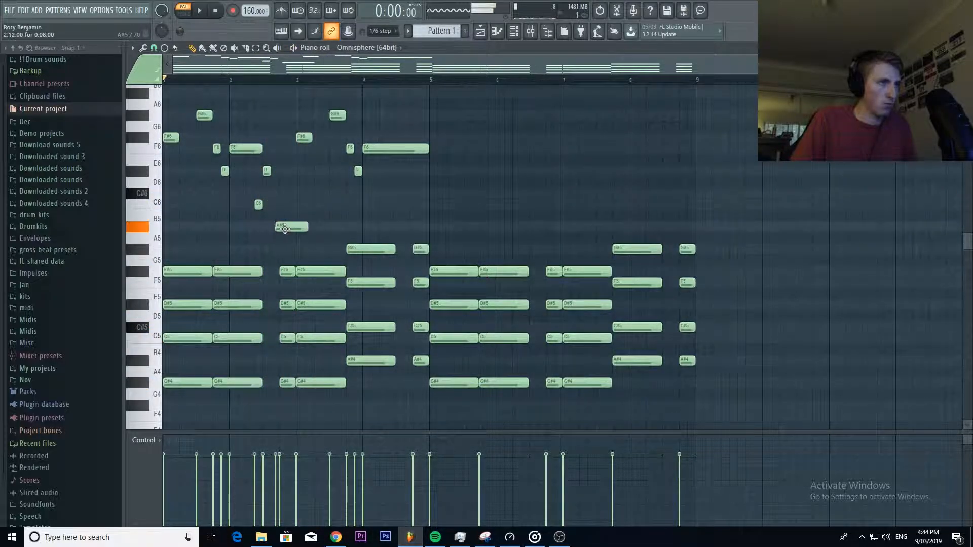
{"action": "key", "text": "space"}
{"action": "left_click_drag", "start_coordinate": [304, 228], "coordinate": [283, 138]}
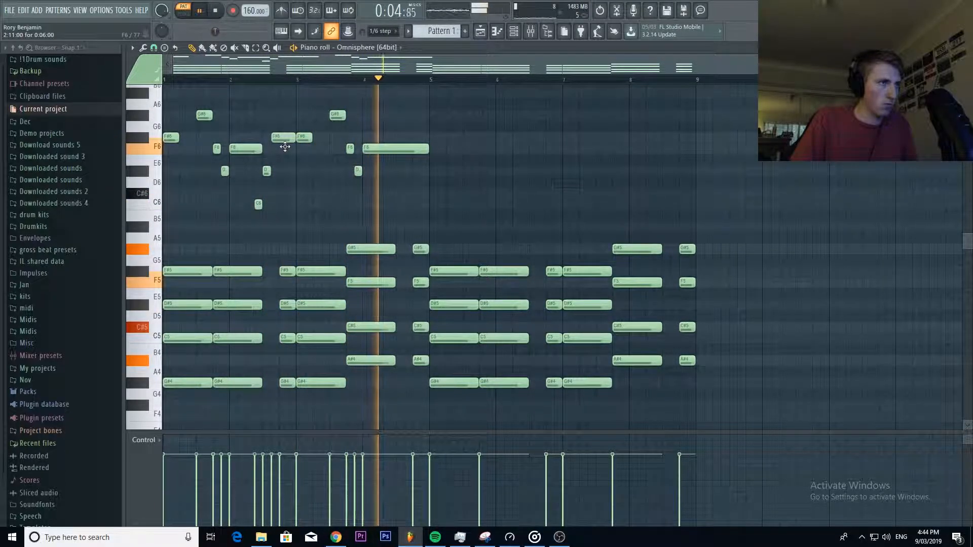
{"action": "key", "text": "space"}
{"action": "key", "text": "space"}
Replace the old melody copy in bars 3 and 4 with a duplicate of the revised two-bar phrase, and play it.
{"action": "left_click_drag", "start_coordinate": [303, 89], "coordinate": [390, 222]}
{"action": "key", "text": "space"}
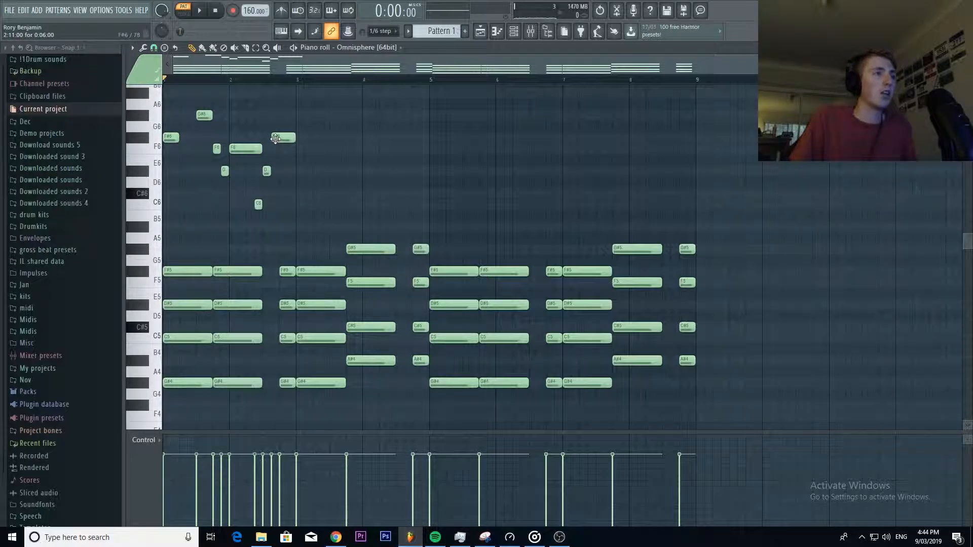
{"action": "scroll", "coordinate": [275, 138], "scroll_direction": "up", "scroll_amount": 3}
{"action": "left_click_drag", "start_coordinate": [243, 246], "coordinate": [156, 181]}
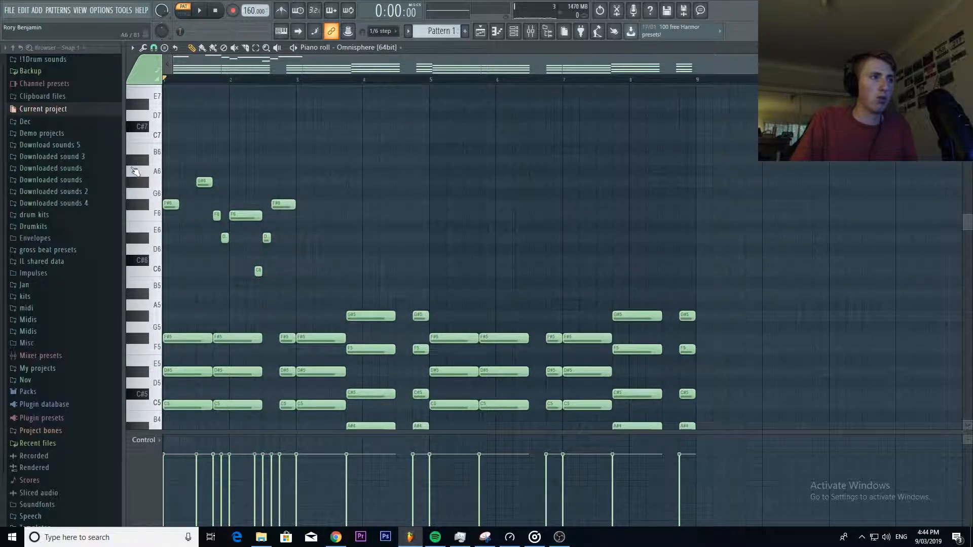
{"action": "left_click_drag", "start_coordinate": [289, 287], "coordinate": [150, 172]}
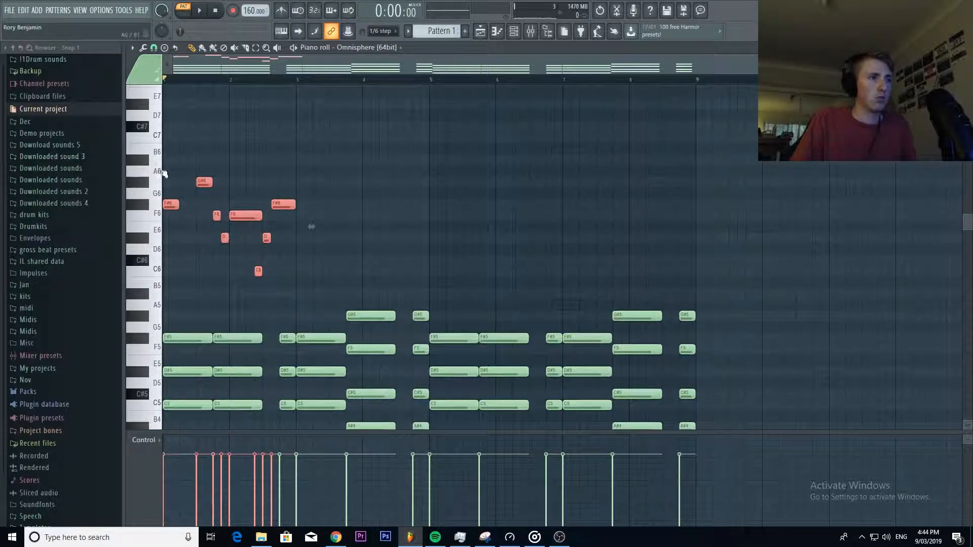
{"action": "key", "text": "ctrl+b"}
{"action": "key", "text": "space"}
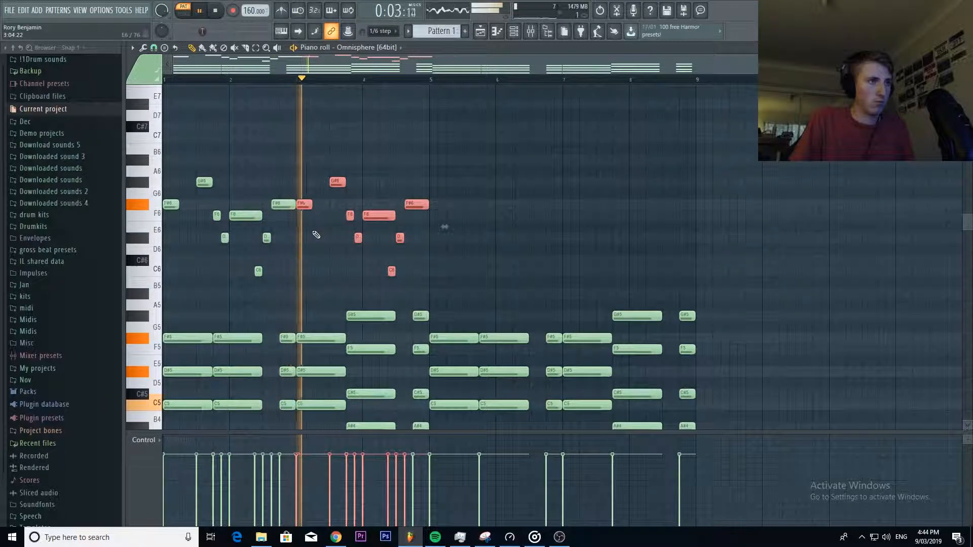
Lower the short C6 notes in bars 2 and 4 to A#5 and play back the melody.
{"action": "scroll", "coordinate": [304, 231], "scroll_direction": "down", "scroll_amount": 3}
{"action": "left_click_drag", "start_coordinate": [217, 233], "coordinate": [471, 254]}
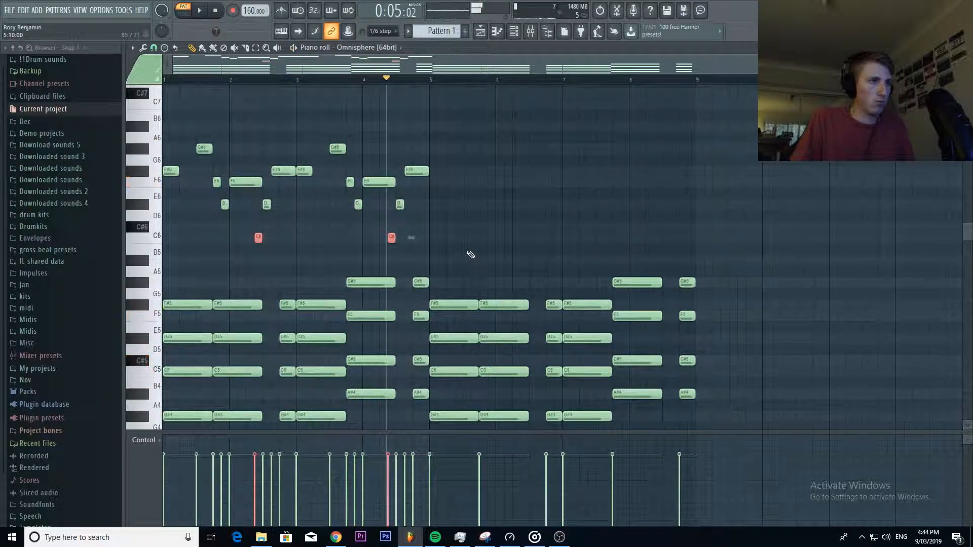
{"action": "scroll", "coordinate": [471, 254], "scroll_direction": "down", "scroll_amount": 2}
{"action": "key", "text": "space"}
{"action": "key", "text": "Down"}
{"action": "key", "text": "Down"}
{"action": "key", "text": "space"}
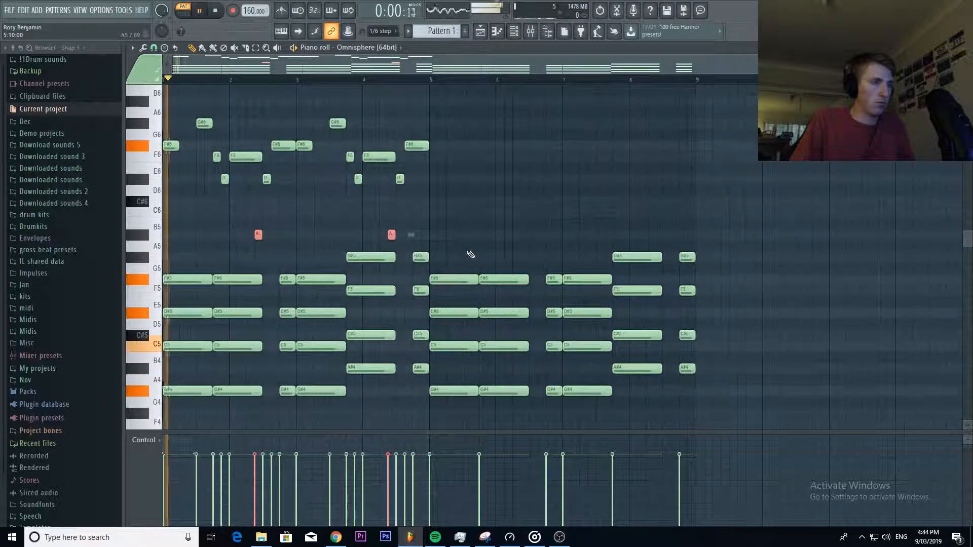
Lower the last two melody notes of bars 2 and 4 to C6 and D#6, and play back.
{"action": "left_click", "coordinate": [318, 184], "text": "ctrl"}
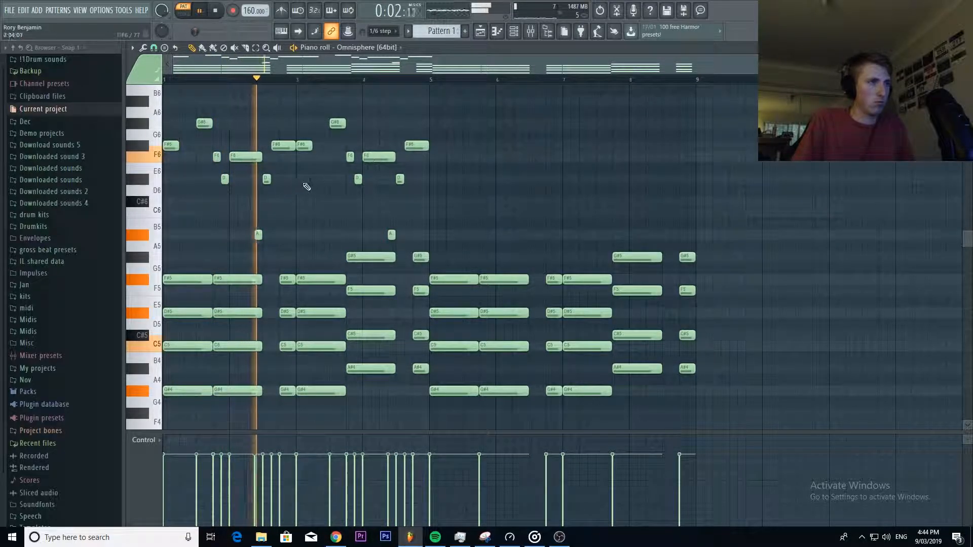
{"action": "key", "text": "space"}
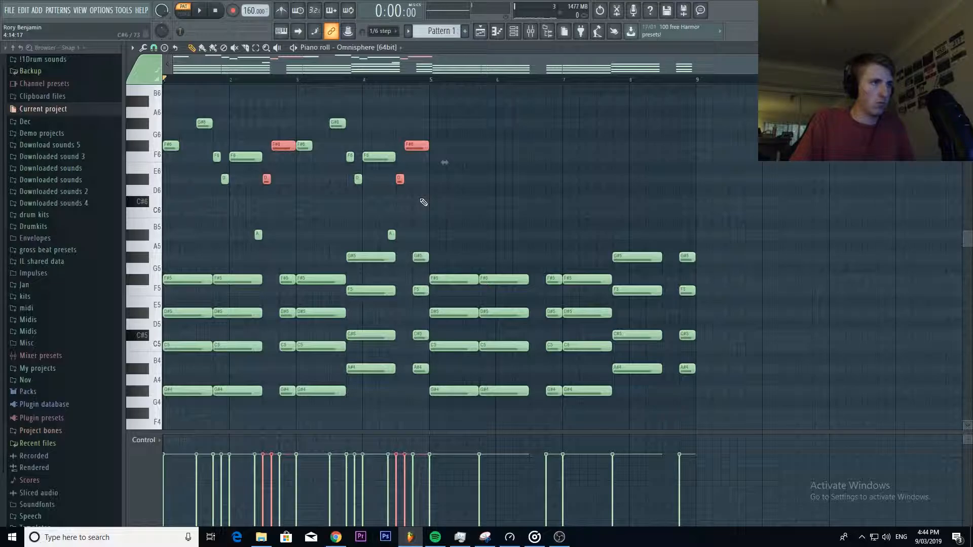
{"action": "left_click", "coordinate": [274, 138]}
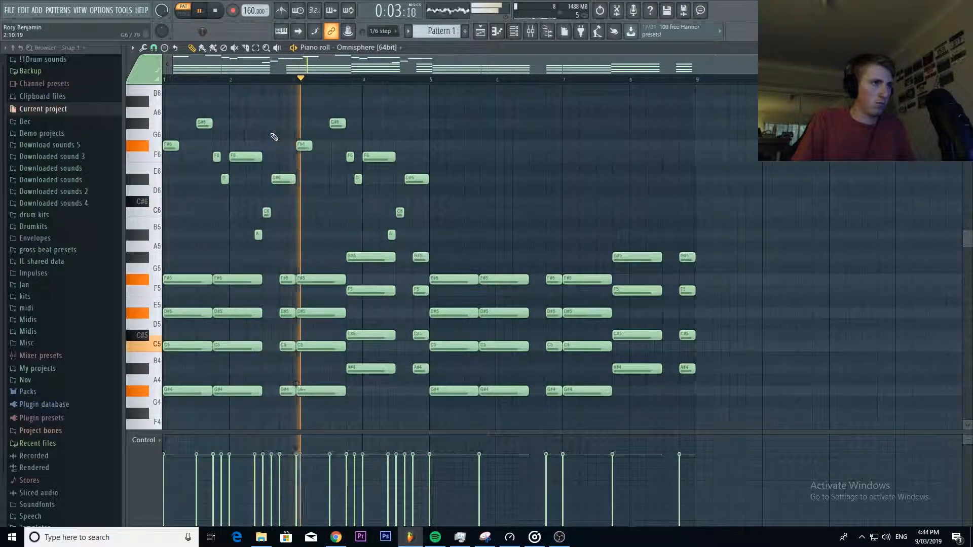
Raise the short A#5 notes in bars 2 and 4 to C#6, comparing with C6, then deselect them and play back.
{"action": "left_click_drag", "start_coordinate": [236, 232], "coordinate": [429, 248]}
{"action": "key", "text": "Up"}
{"action": "key", "text": "Up"}
{"action": "key", "text": "Up"}
{"action": "key", "text": "Up"}
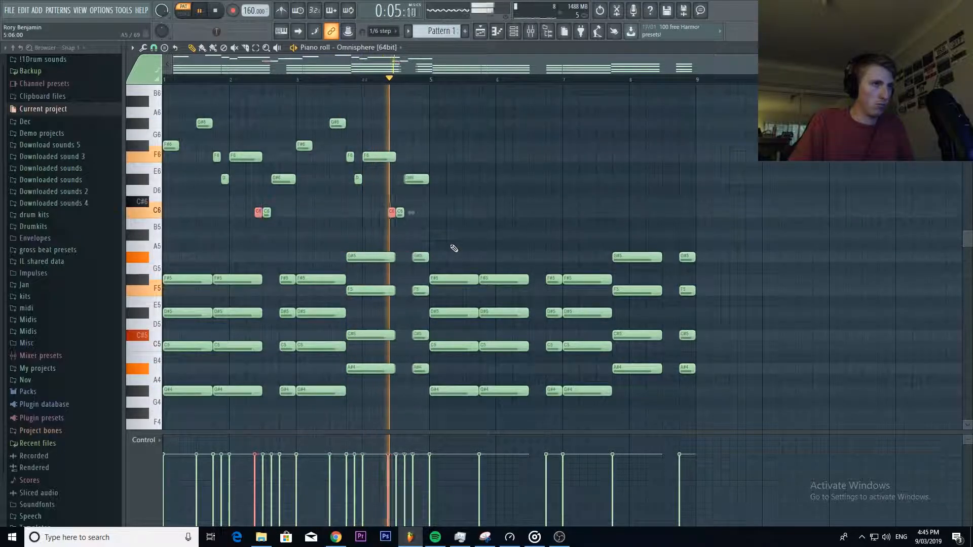
{"action": "key", "text": "Down"}
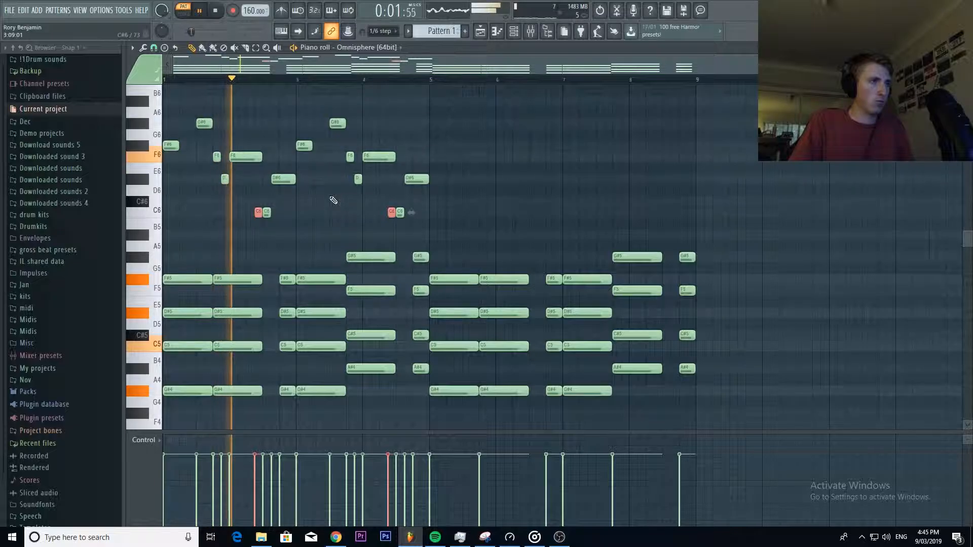
{"action": "key", "text": "Up"}
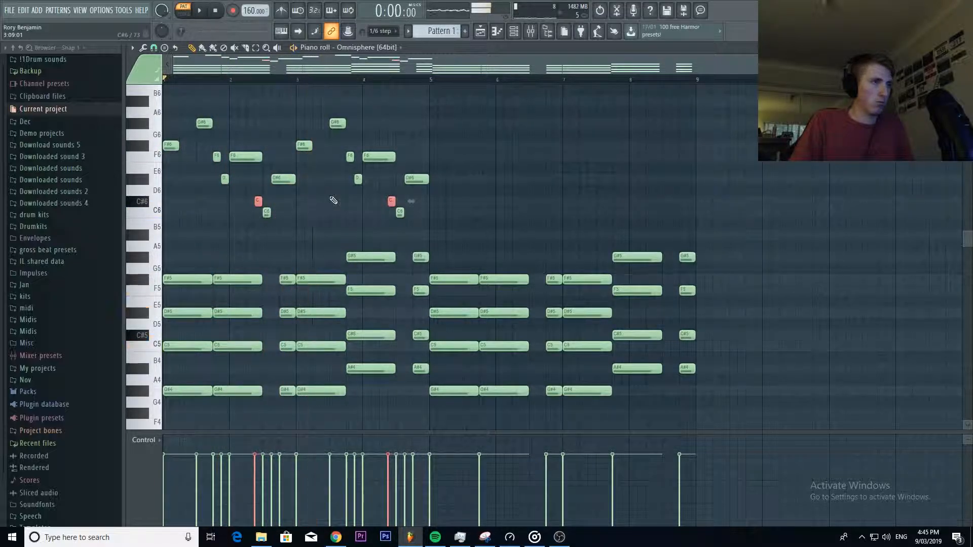
{"action": "key", "text": "ctrl+d"}
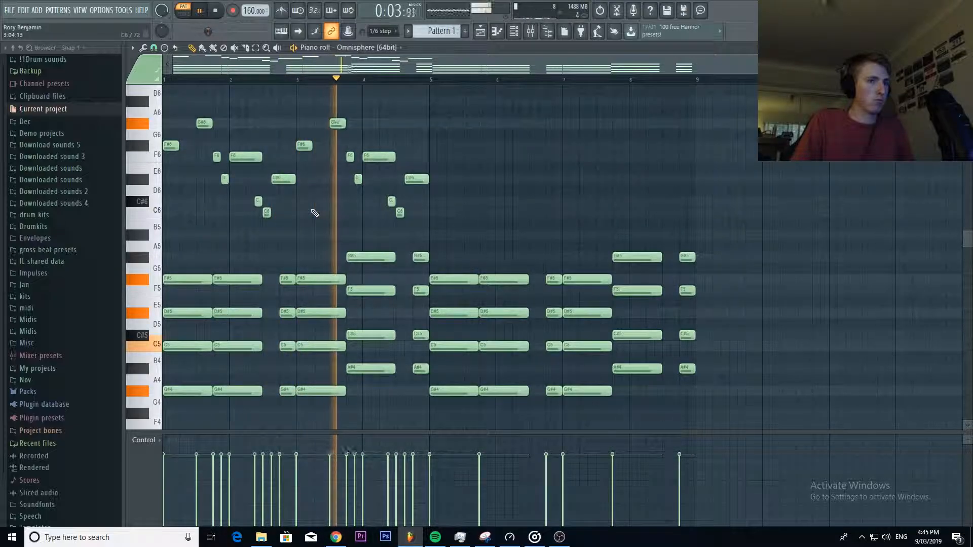
Duplicate the four-bar top melody from bars 1–4 into bars 5–8, deselect the notes, and finish the playback.
{"action": "left_click_drag", "start_coordinate": [453, 228], "coordinate": [71, 115]}
{"action": "key", "text": "ctrl+b"}
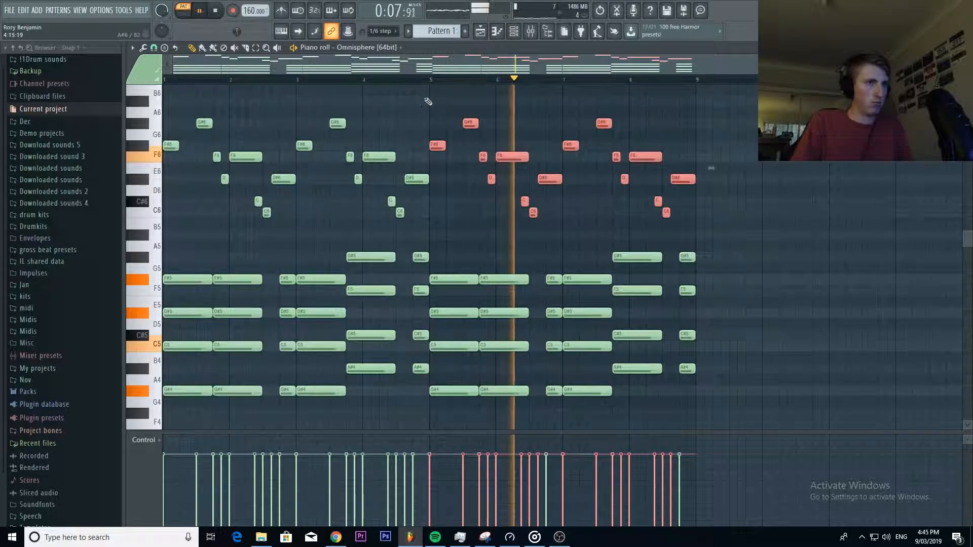
{"action": "key", "text": "ctrl+d"}
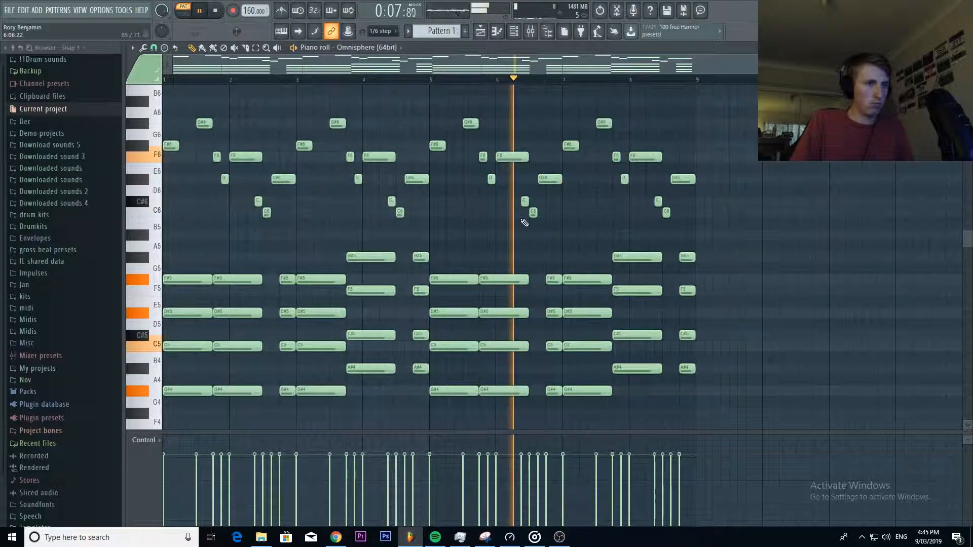
{"action": "key", "text": "space"}
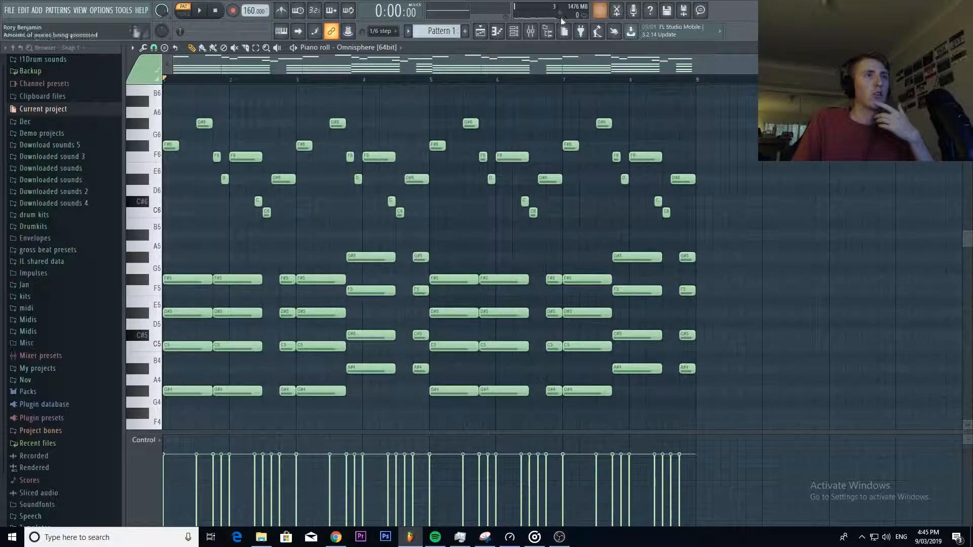
Add a second Omnisphere [64bit] channel and set its patch browser directory to Sharing.
{"action": "left_click", "coordinate": [522, 34]}
{"action": "left_click", "coordinate": [434, 229]}
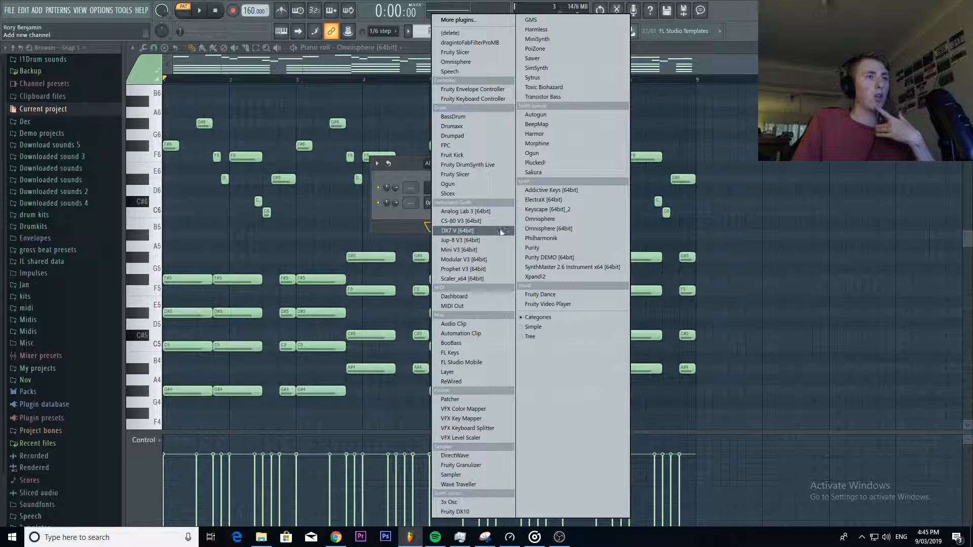
{"action": "left_click", "coordinate": [545, 228]}
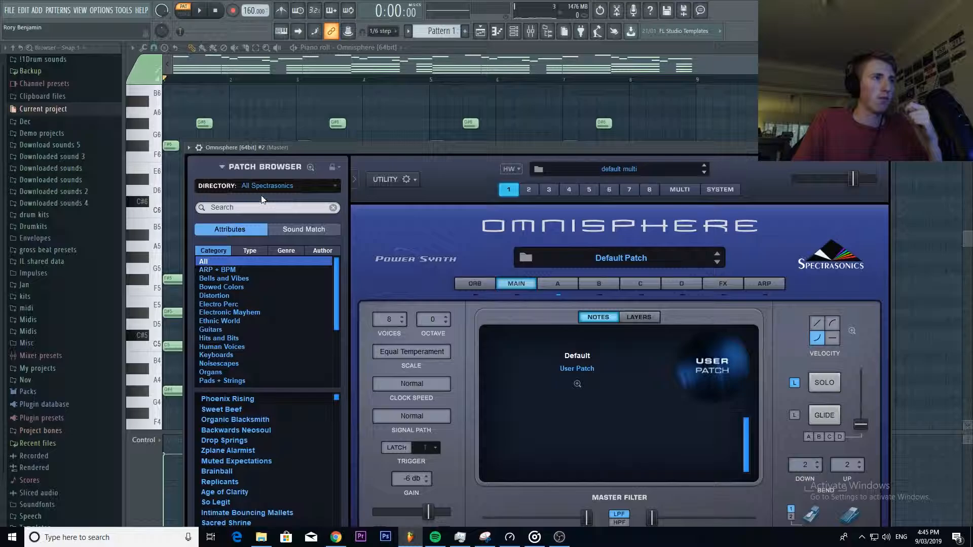
{"action": "left_click", "coordinate": [264, 187]}
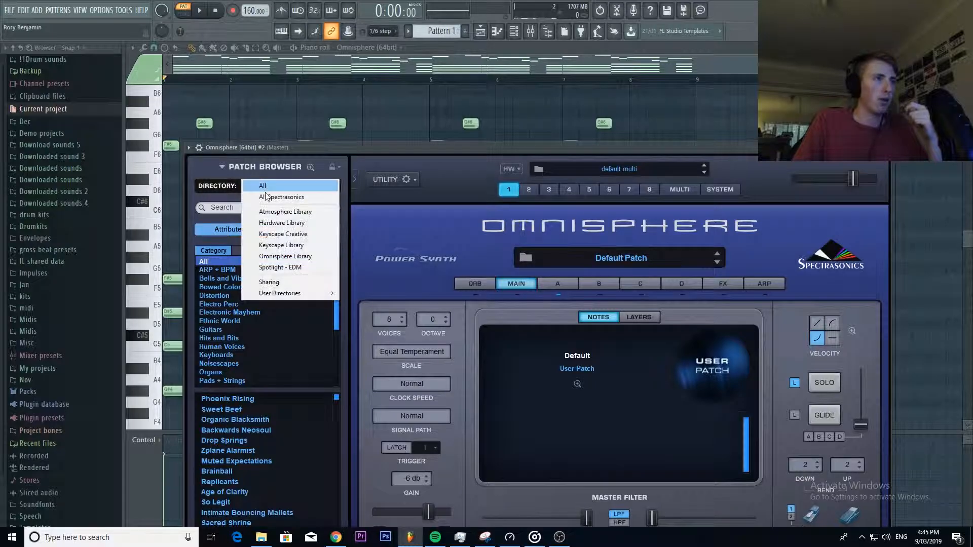
{"action": "left_click", "coordinate": [281, 284]}
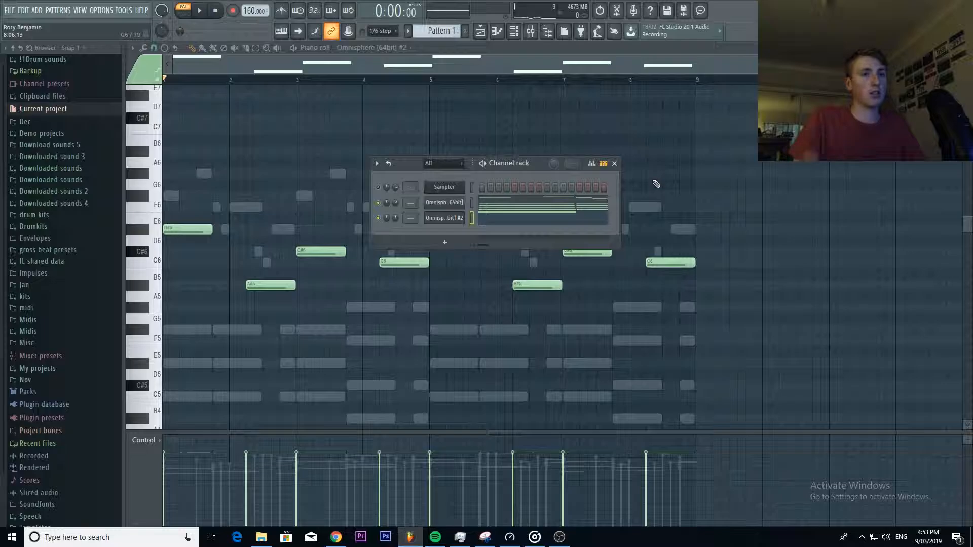
{"action": "left_click", "coordinate": [560, 537]}
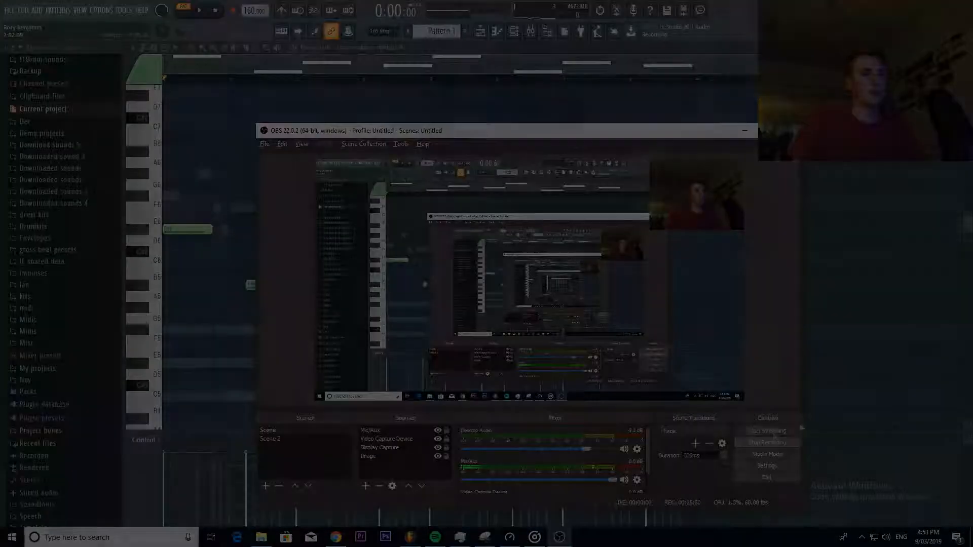